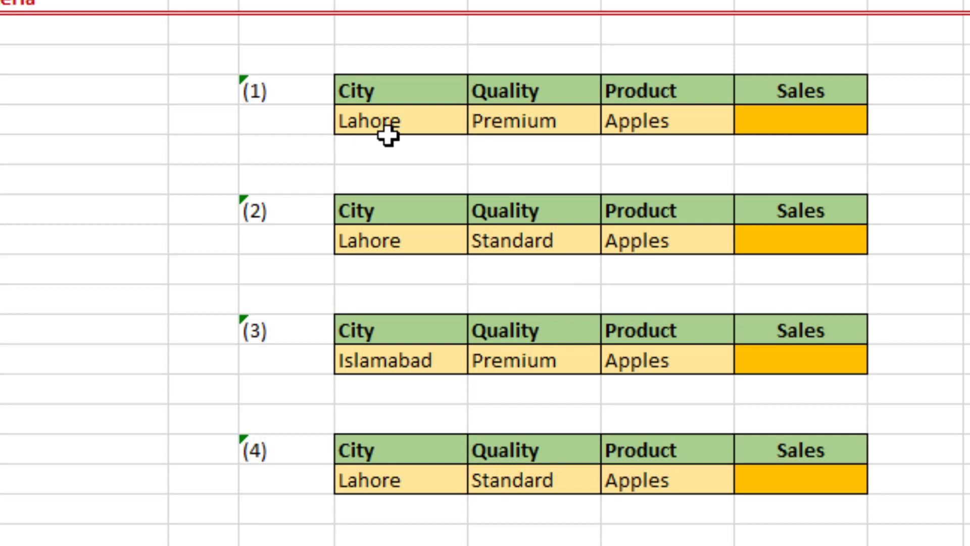
Step: Set the first lookup's criteria to city Karachi, quality Premium and product Apples
left_click(390, 123)
key("alt+Down")
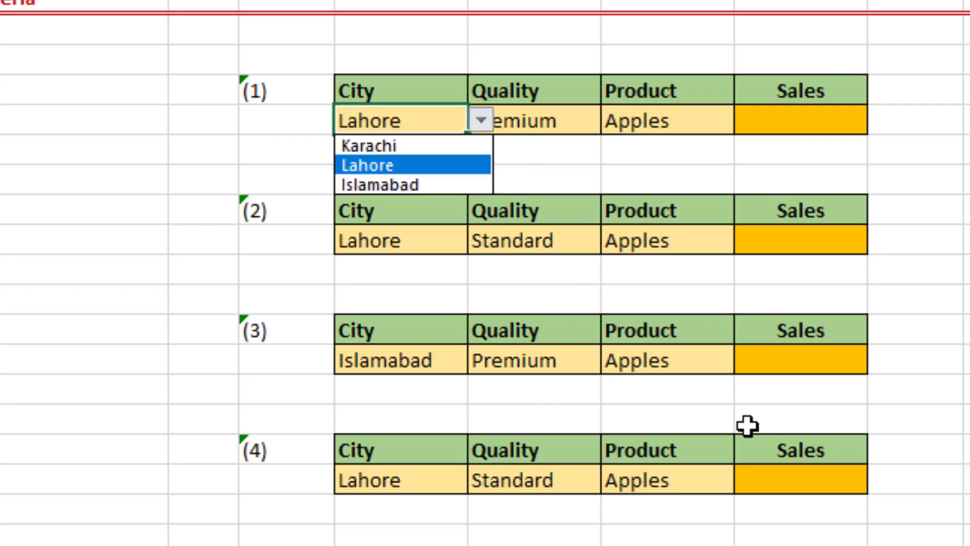
key("Up")
key("Return")
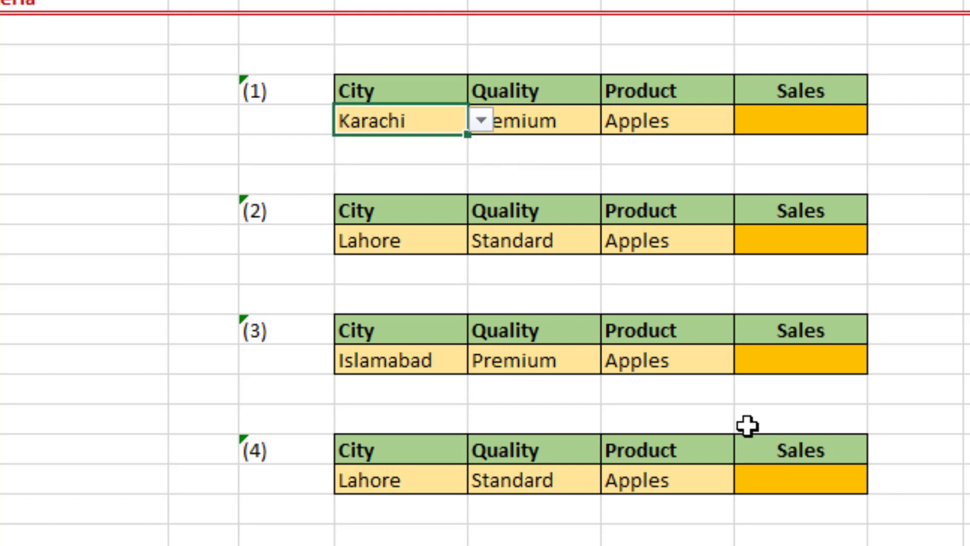
key("Right")
key("alt+Down")
key("Return")
key("Right")
key("alt+Down")
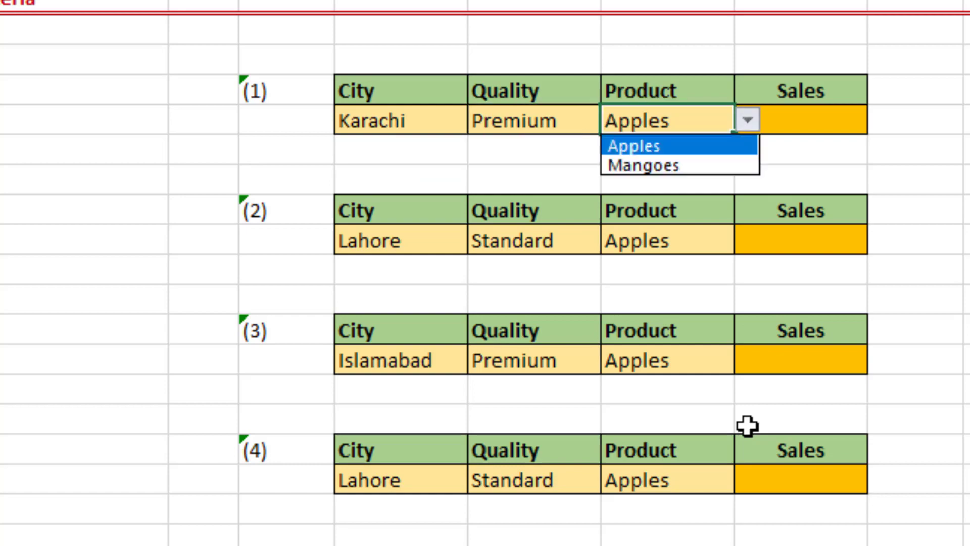
key("Return")
key("Right")
key("Left")
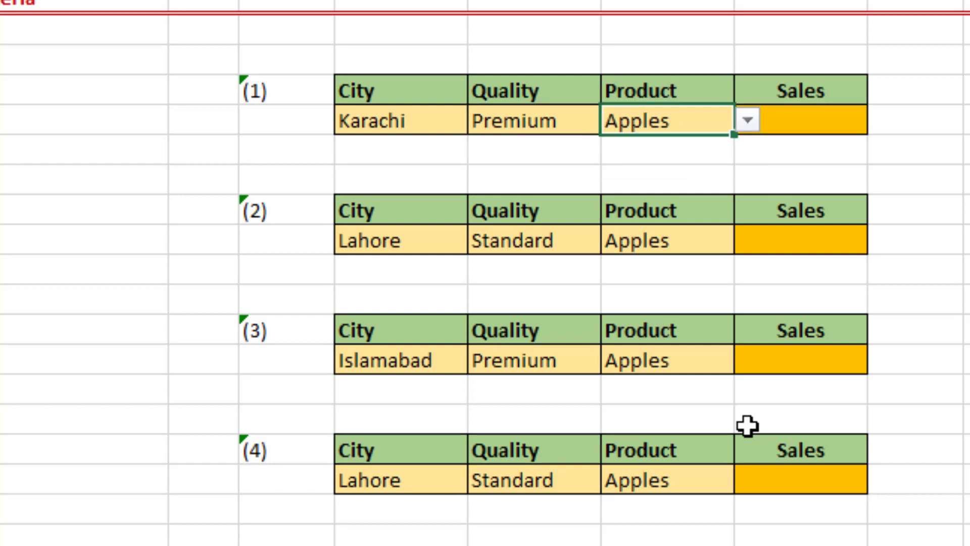
Step: Examine the Karachi row in the sales table and the first lookup's Sales cell
key("Left")
key("Left")
key("Left")
key("Left")
key("Left")
key("Left")
key("Left")
key("Right")
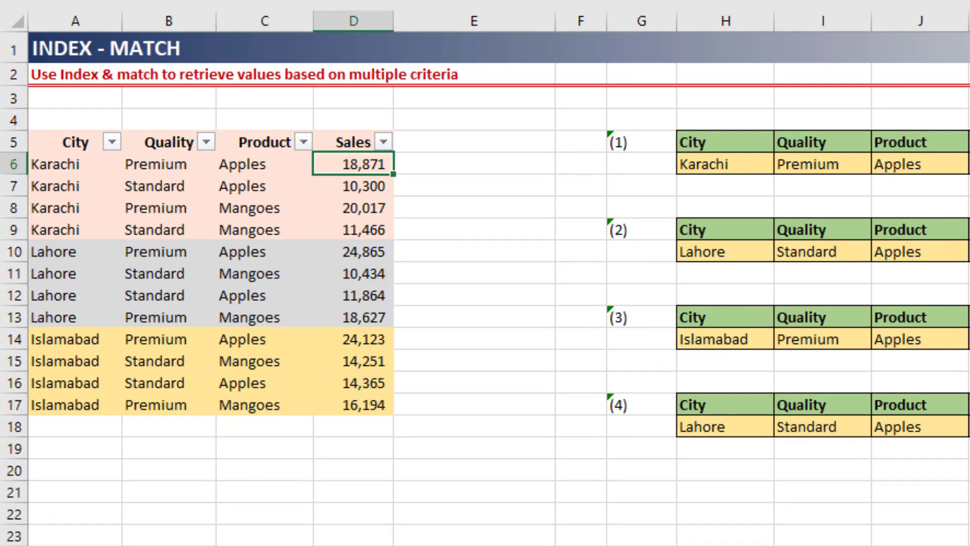
key("Right")
key("Right")
key("Right")
key("Right")
key("Right")
key("Right")
key("Right")
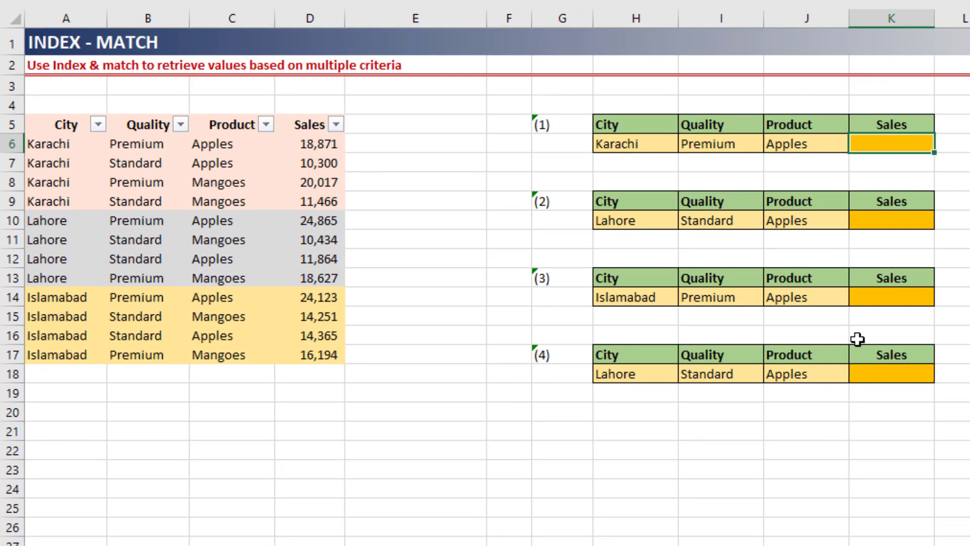
key("ctrl+End")
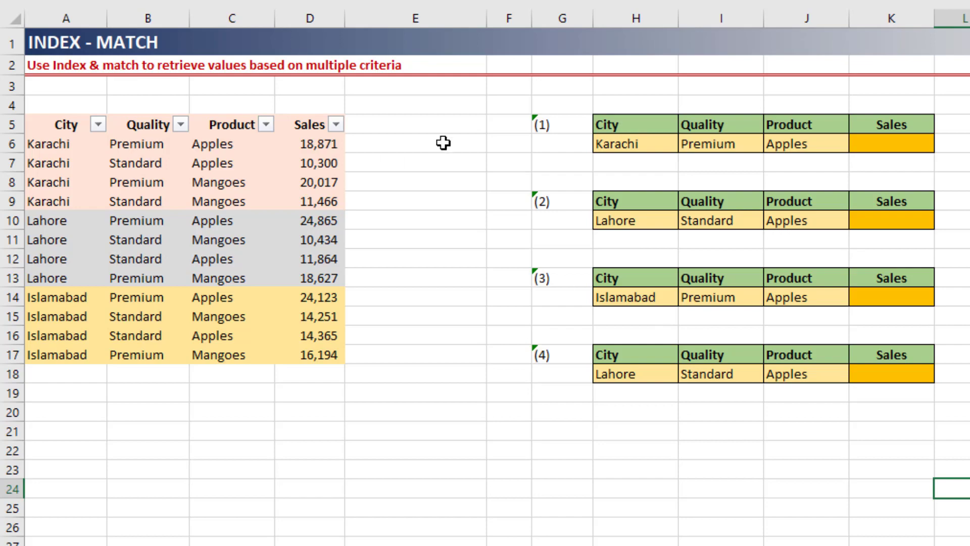
Step: Compare the first lookup's three criteria with the City, Quality and Product columns of the sales table
left_click(882, 146)
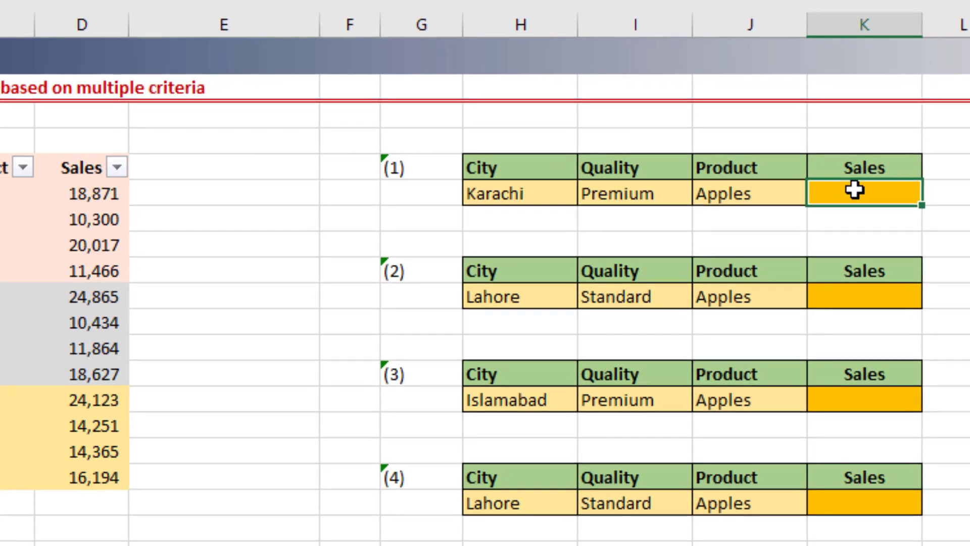
left_click_drag(554, 192, 722, 188)
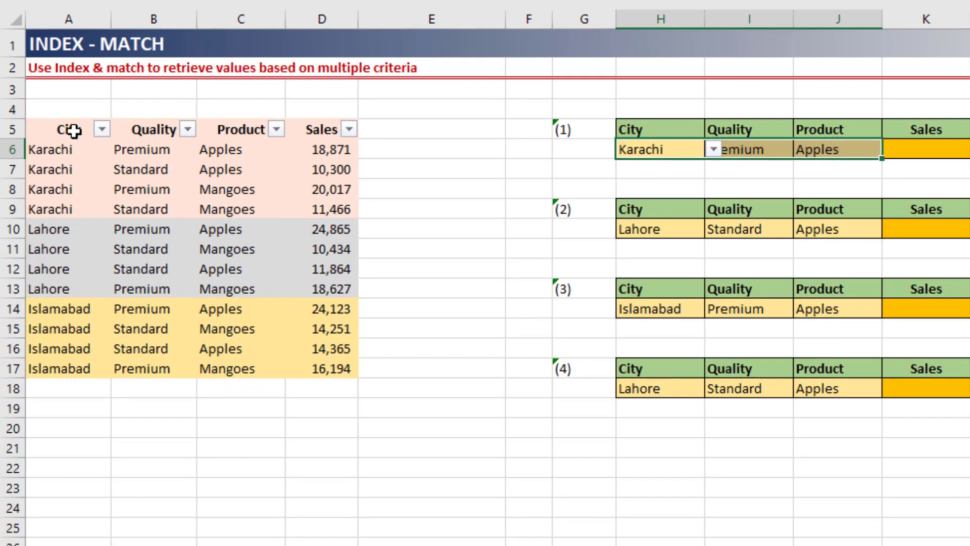
left_click_drag(71, 130, 65, 268)
left_click_drag(137, 150, 137, 243)
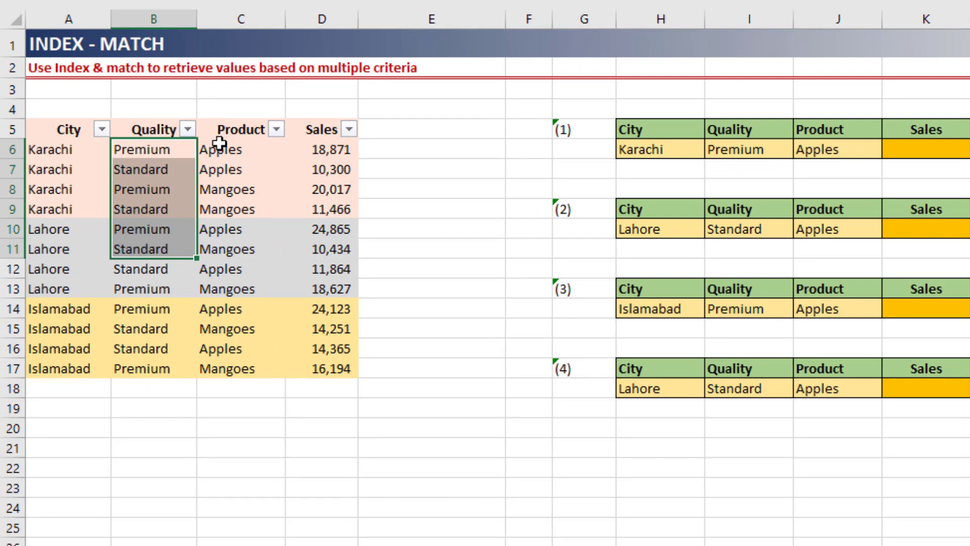
left_click_drag(217, 133, 212, 224)
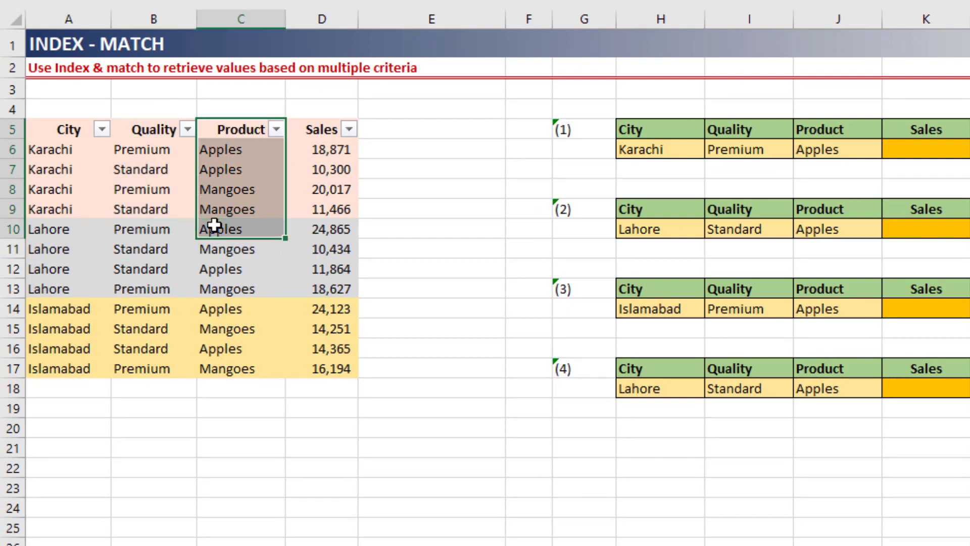
Step: Add the header "Helper column" in cell E5, beside the Sales column
left_click(402, 145)
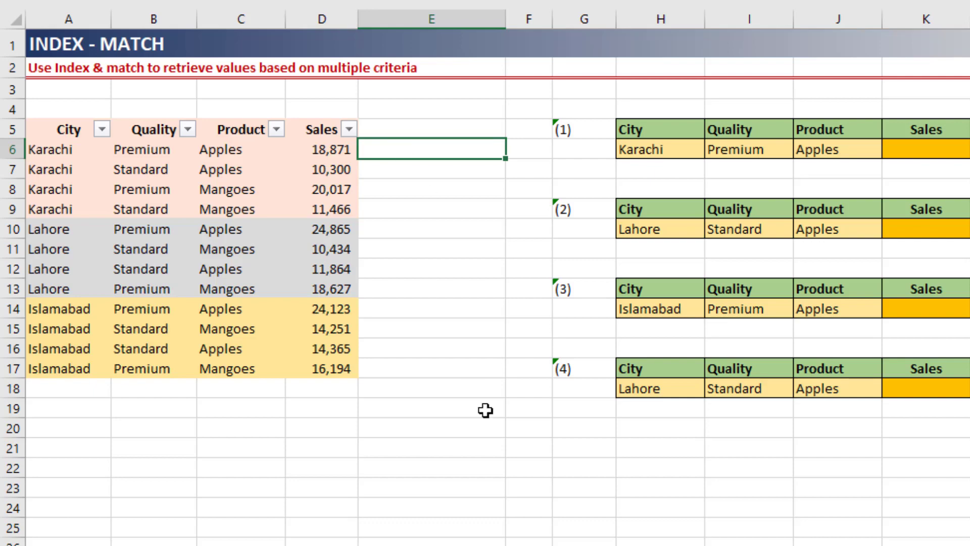
key("Up")
type("Helper")
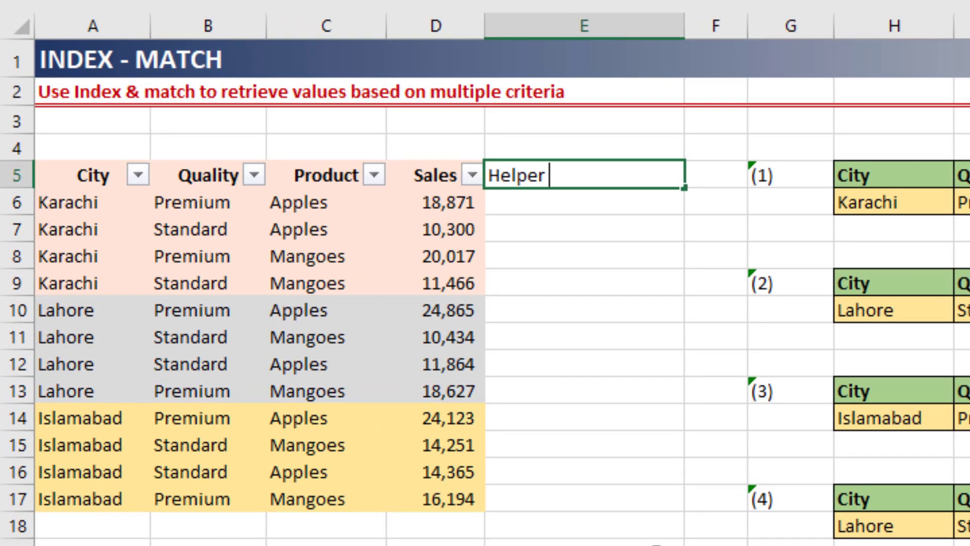
type(" column")
key("BackSpace")
type("mn")
key("Return")
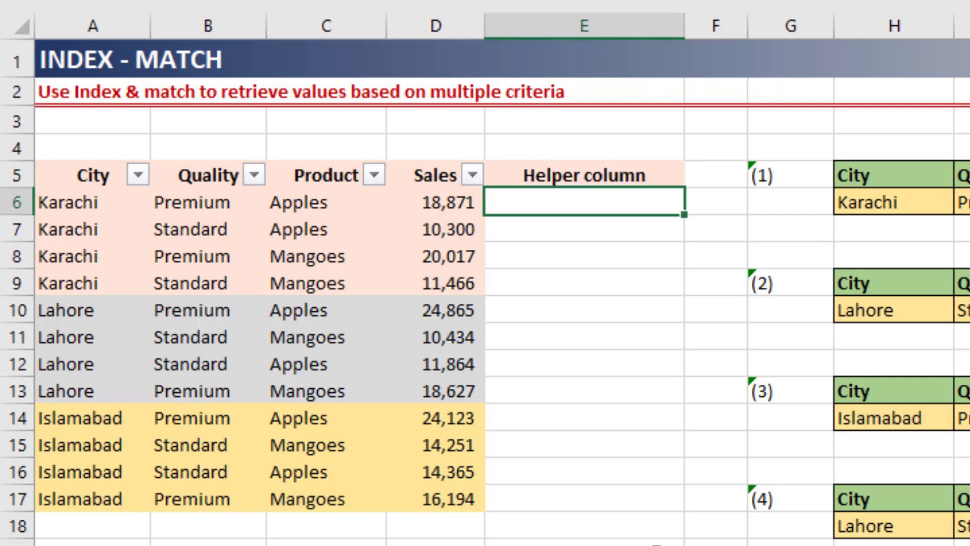
type("=conc")
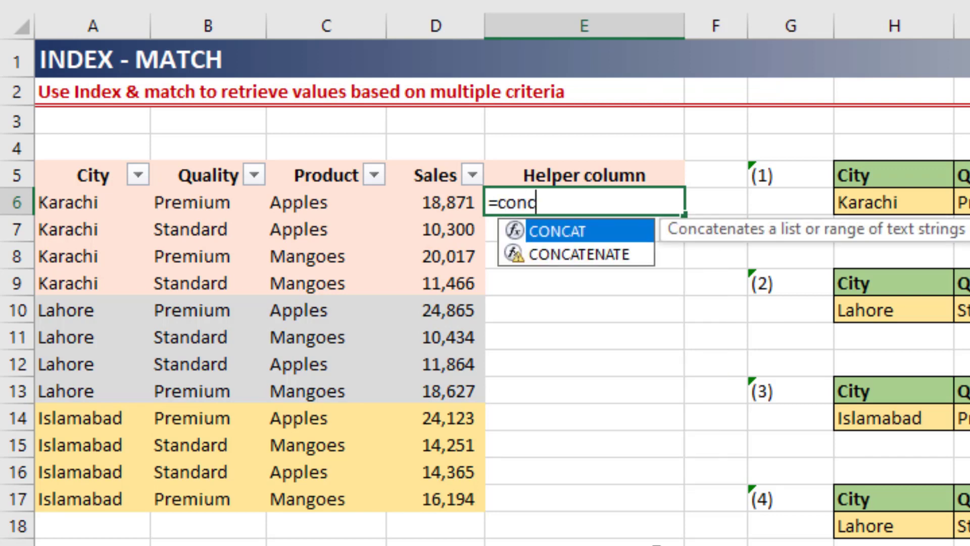
key("Tab")
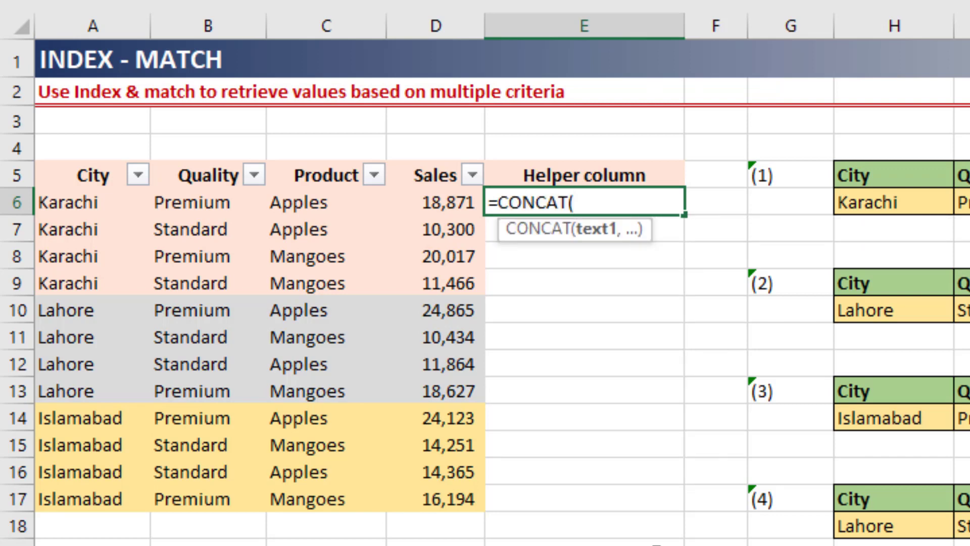
key("Escape")
Step: Start a TEXTJOIN formula in cell E6 with the delimiter and ignore_empty arguments left blank
type("=t")
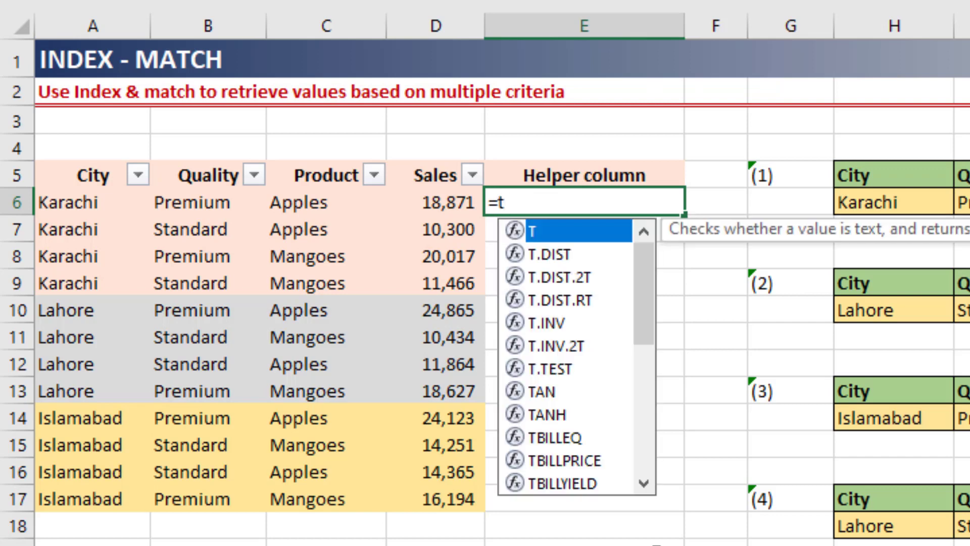
key("BackSpace")
type("text")
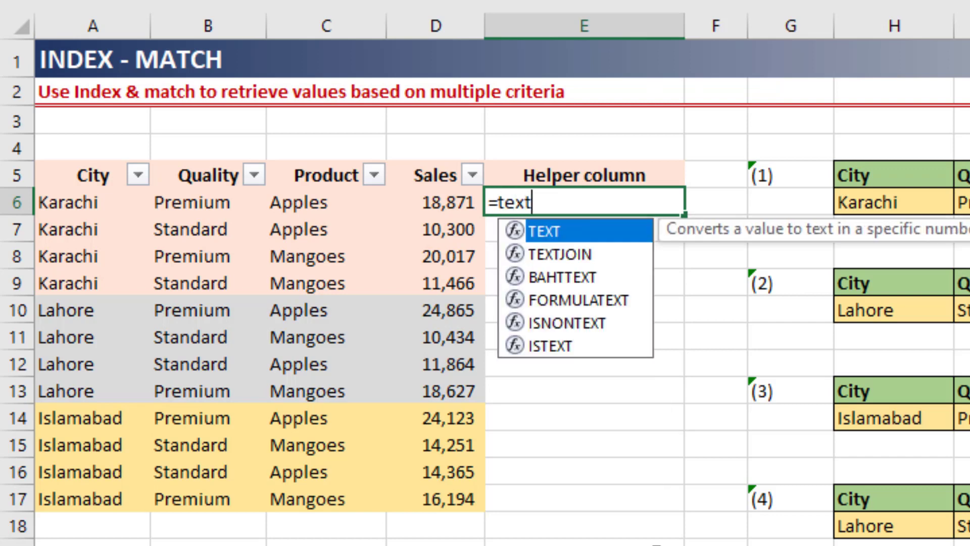
key("Down")
key("Tab")
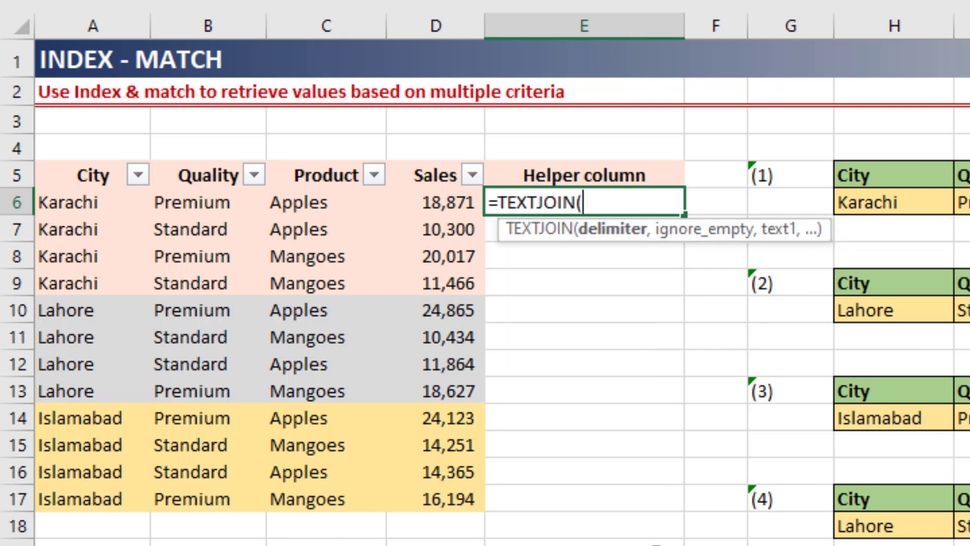
type(",")
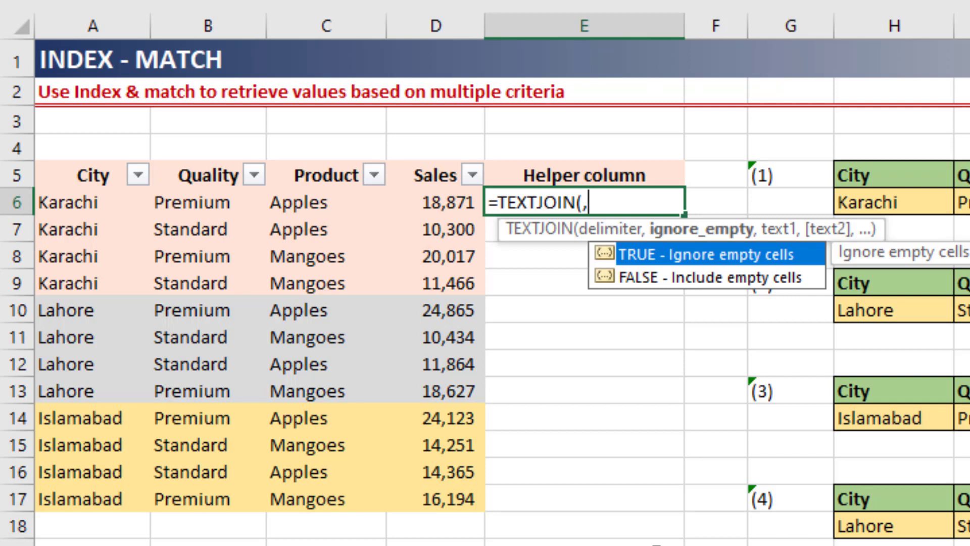
type(",")
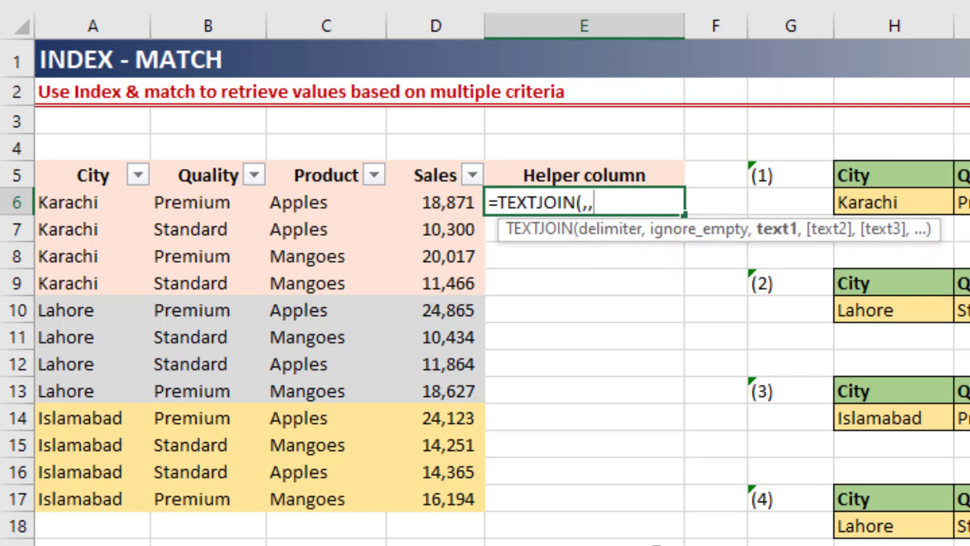
Step: Complete the TEXTJOIN formula with the range A6:C6 and fill it down the helper column to row 17
key("Left")
key("Left")
key("Left")
key("Left")
key("shift+Right")
key("shift+Right")
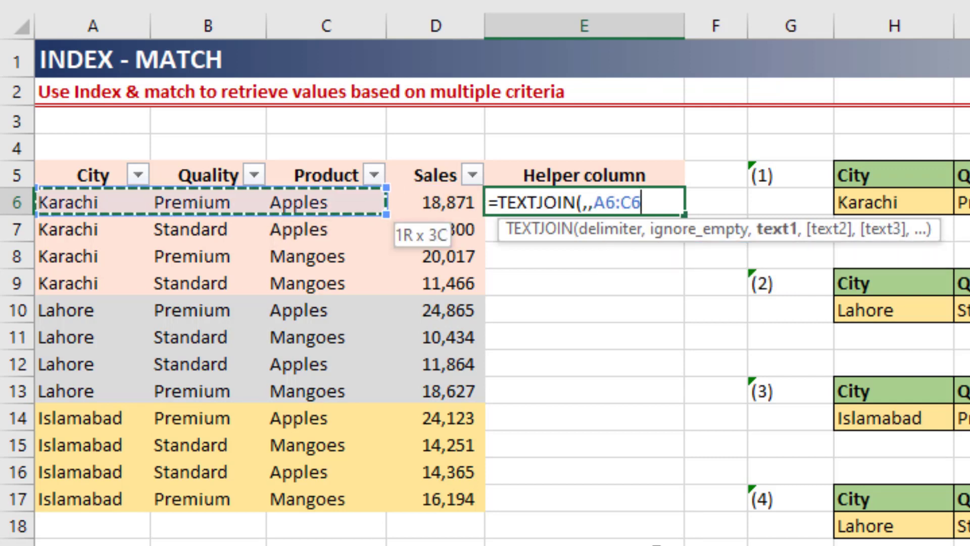
type(")")
key("ctrl+Return")
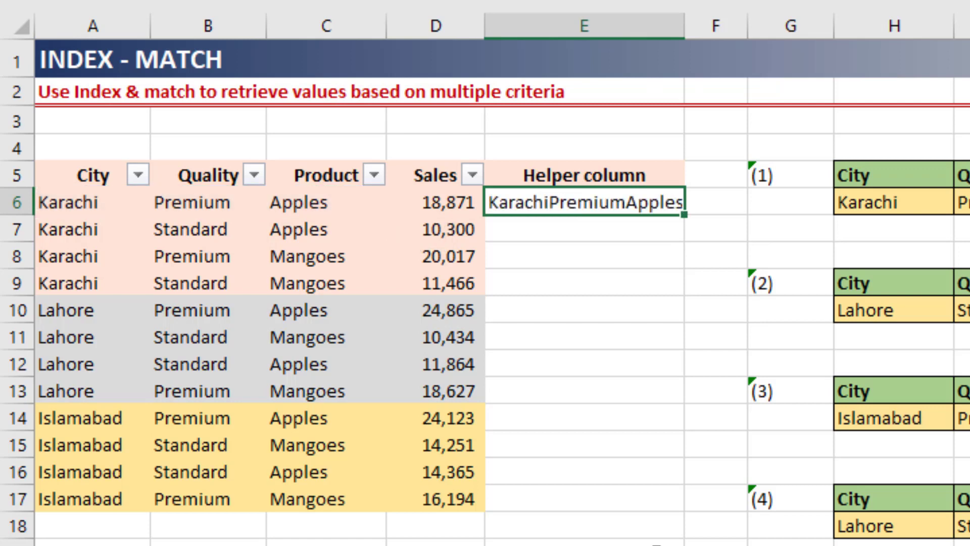
double_click(686, 217)
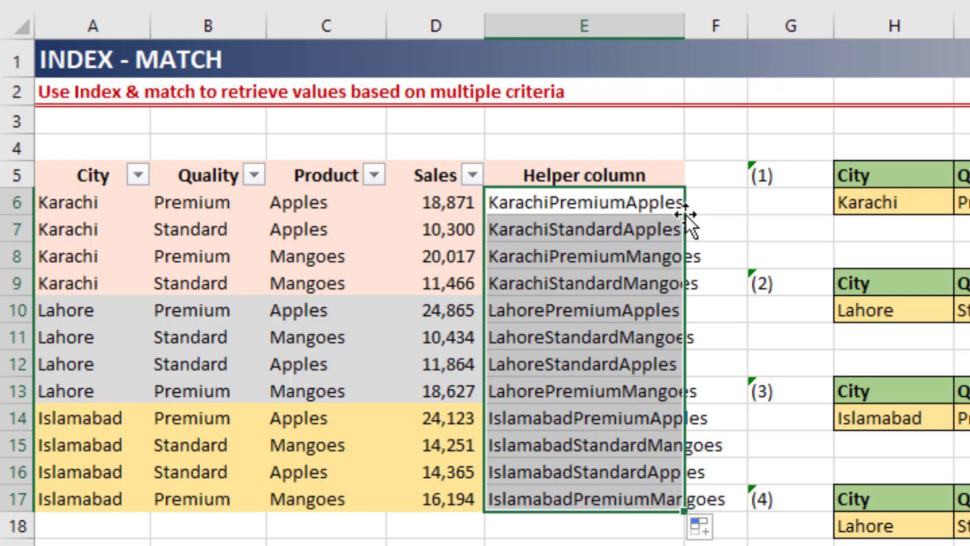
left_click(684, 214)
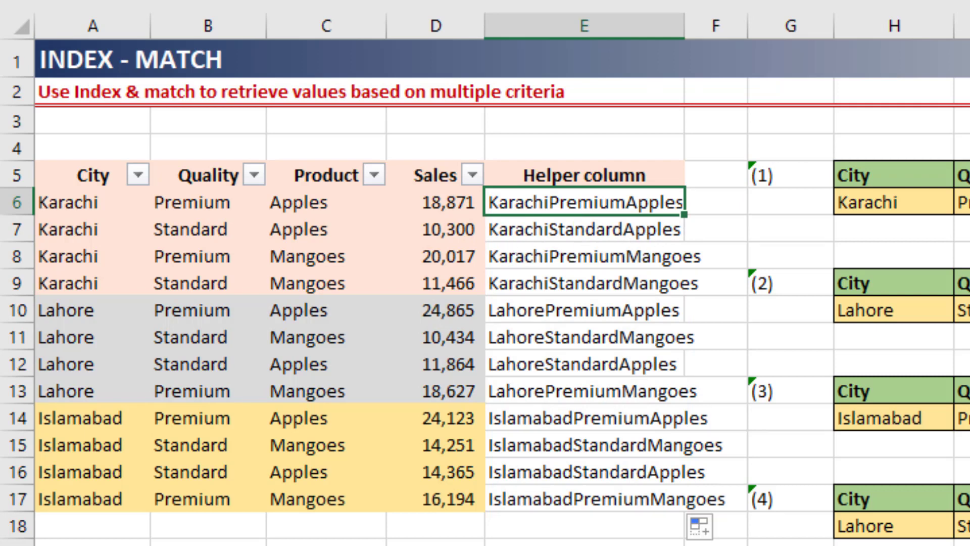
left_click(969, 202)
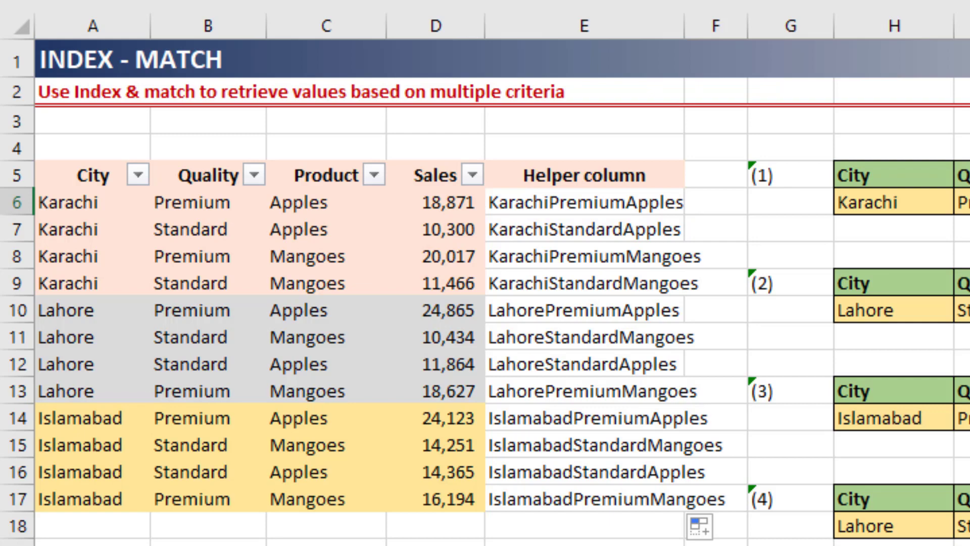
type("=")
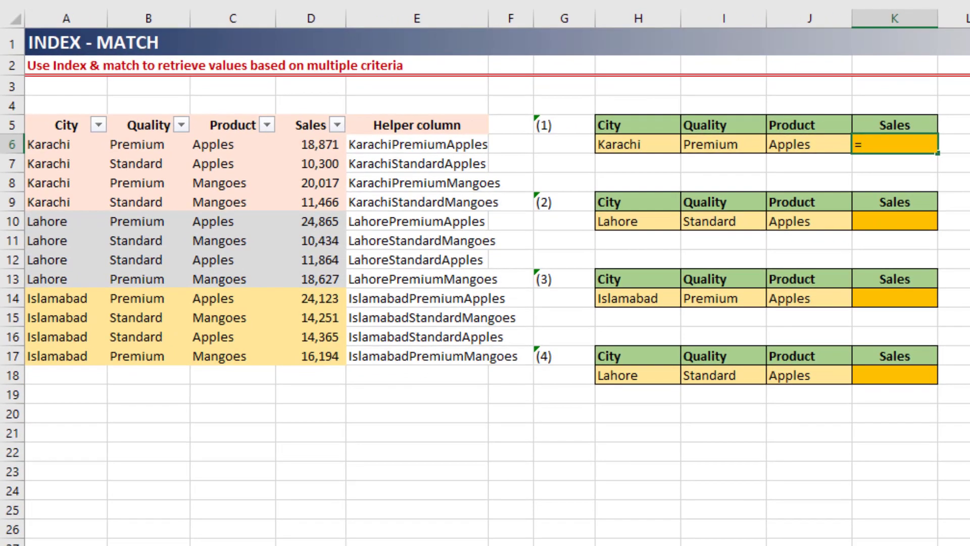
key("Escape")
Step: Check the range names assigned to the data in the Sales, Product, Quality and City columns
key("Left")
key("Left")
key("Left")
key("Left")
key("Left")
key("Left")
key("Left")
key("Left")
key("Left")
key("Left")
key("Right")
key("Right")
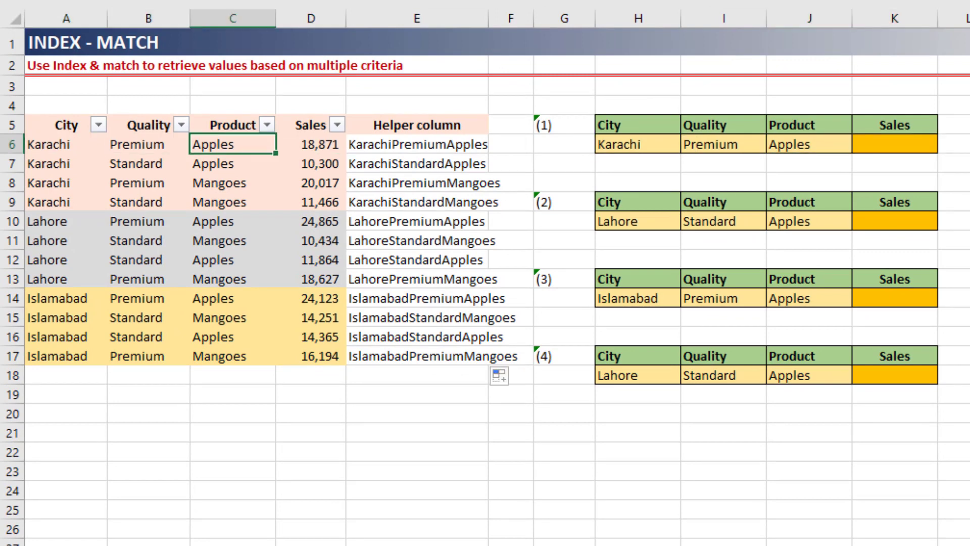
key("Right")
key("ctrl+shift+Down")
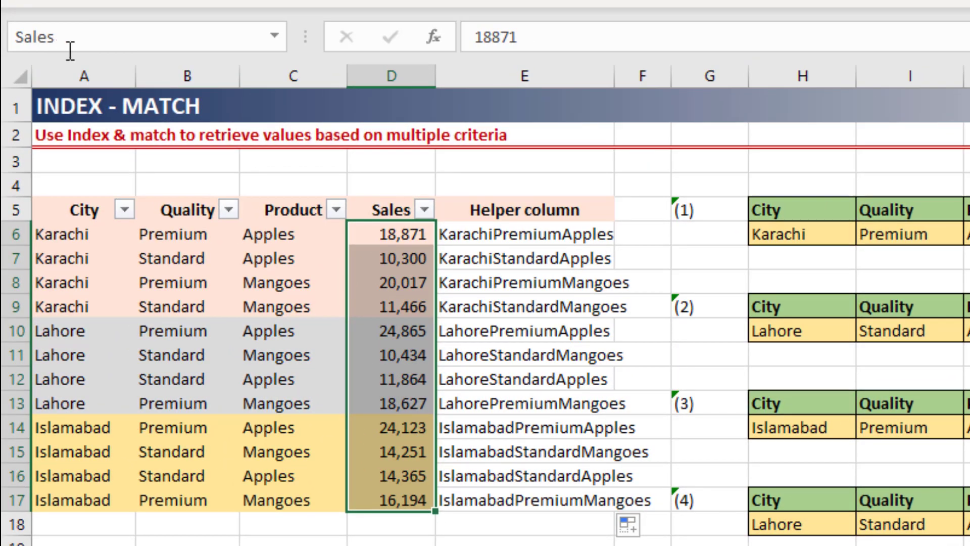
left_click_drag(296, 233, 301, 501)
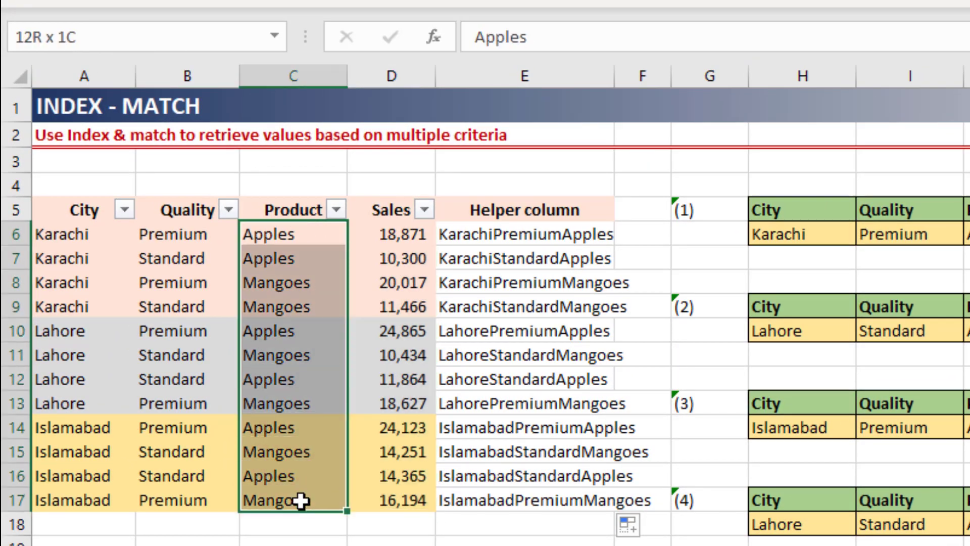
left_click(169, 240)
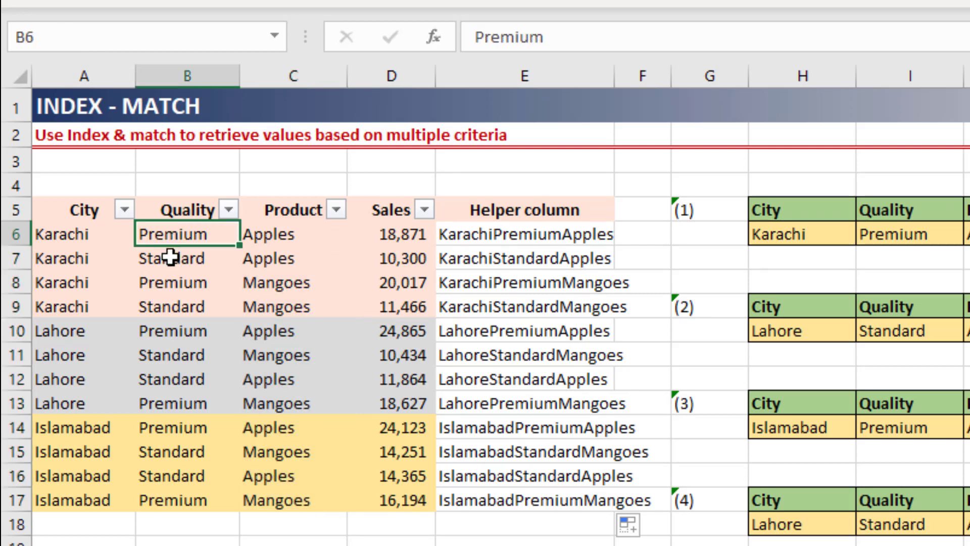
left_click_drag(171, 258, 163, 489)
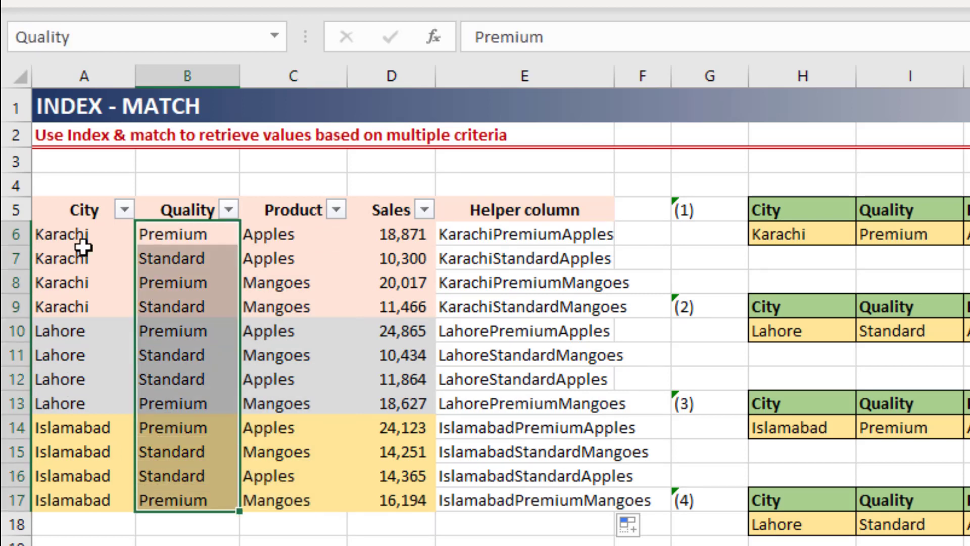
left_click_drag(82, 233, 87, 508)
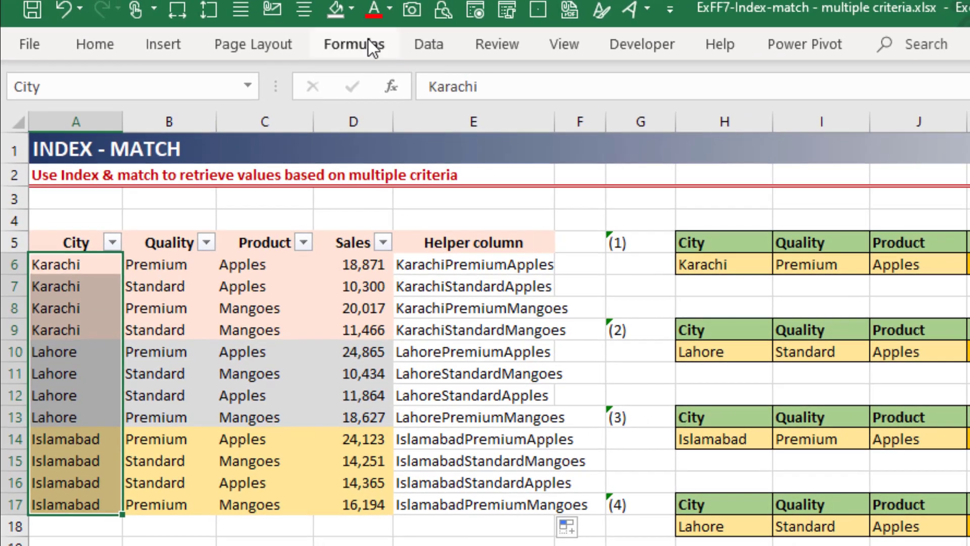
Step: Look over the defined-name commands and return to the first lookup's Sales cell, K6
left_click(368, 41)
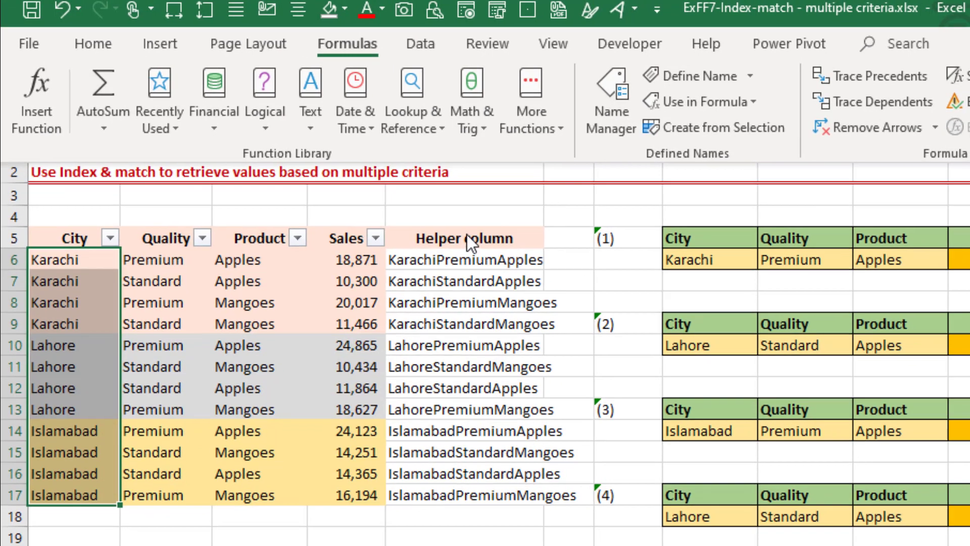
left_click(470, 238)
left_click(960, 261)
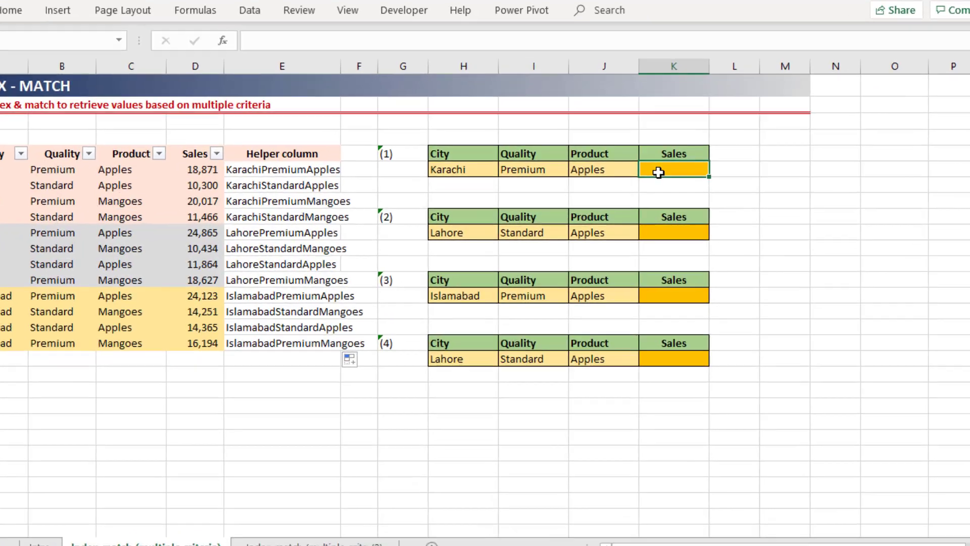
Step: Start an INDEX formula in K6 with the Sales range as the array and a nested MATCH as the row number
type("=index(")
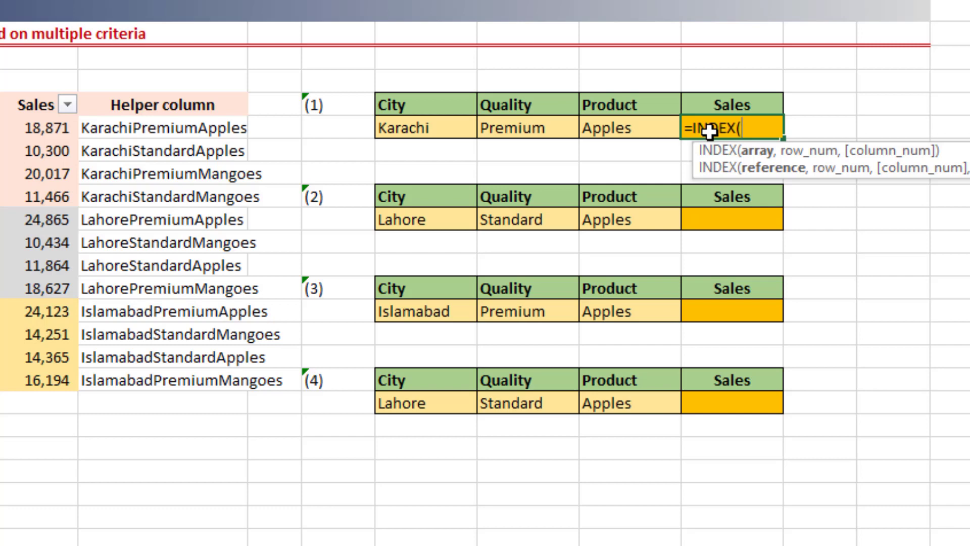
left_click_drag(24, 130, 20, 379)
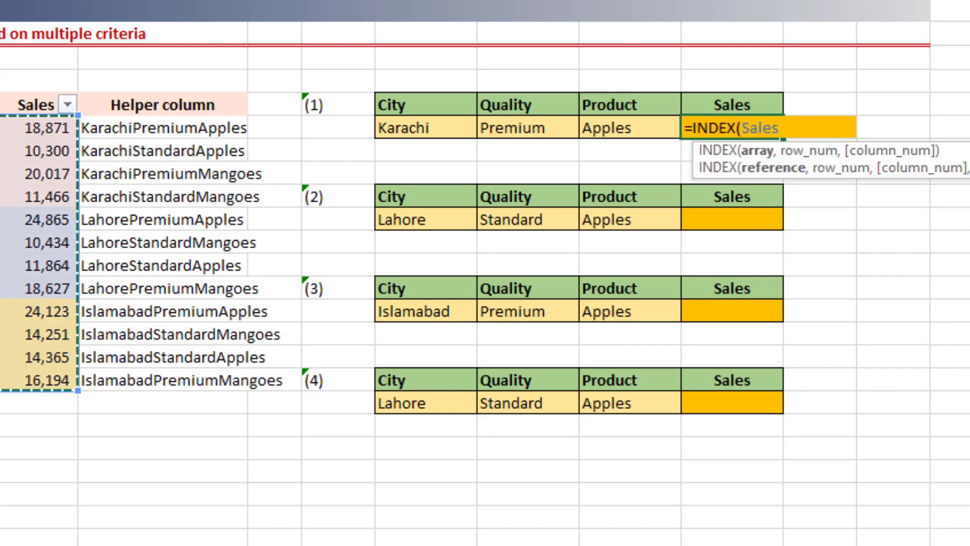
type(",")
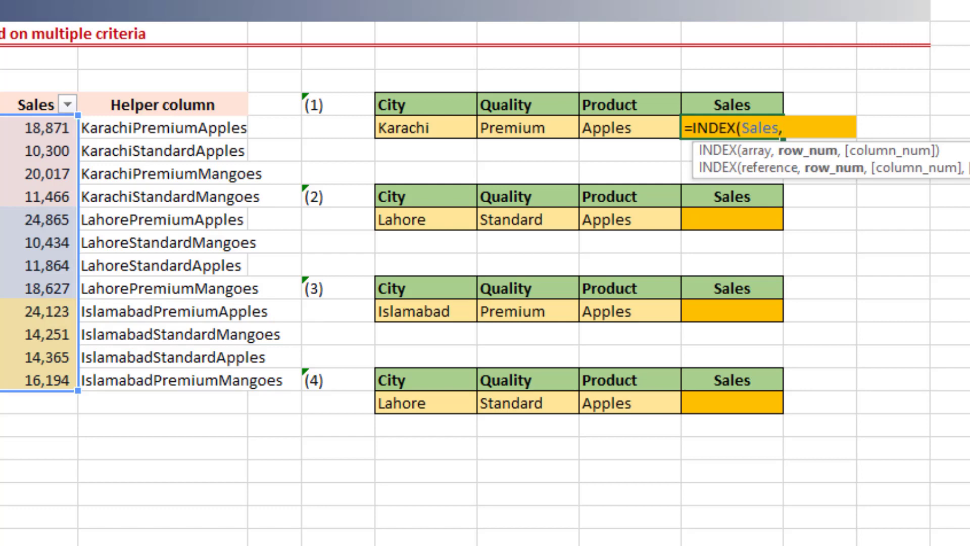
type("mat")
key("Tab")
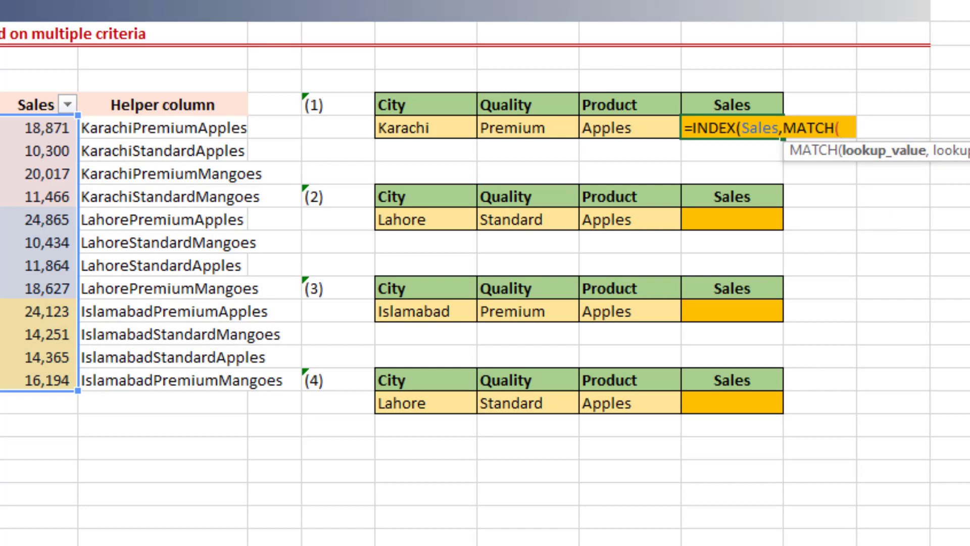
Step: Join the first lookup's city, quality and product cells as the MATCH lookup value, H6&I6&J6
key("Left")
key("Left")
key("Left")
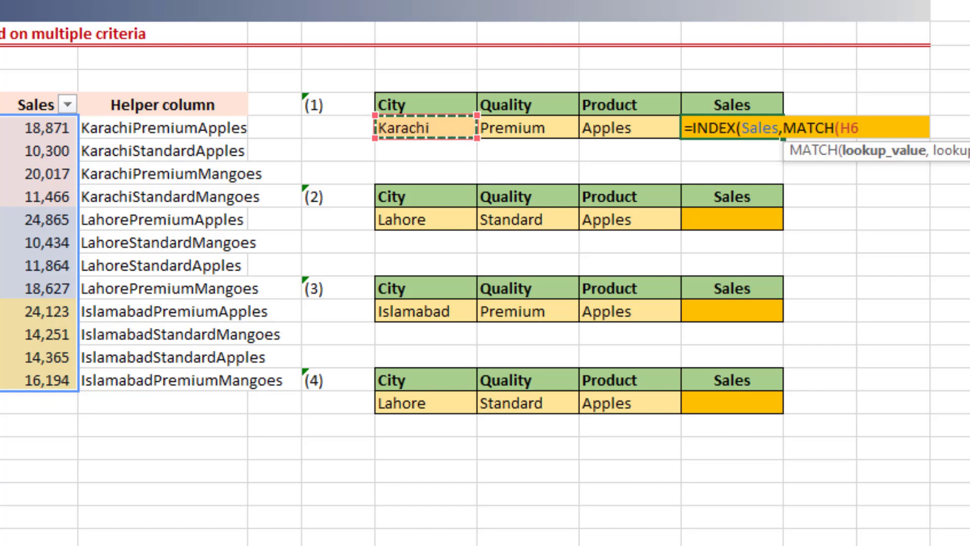
type("&")
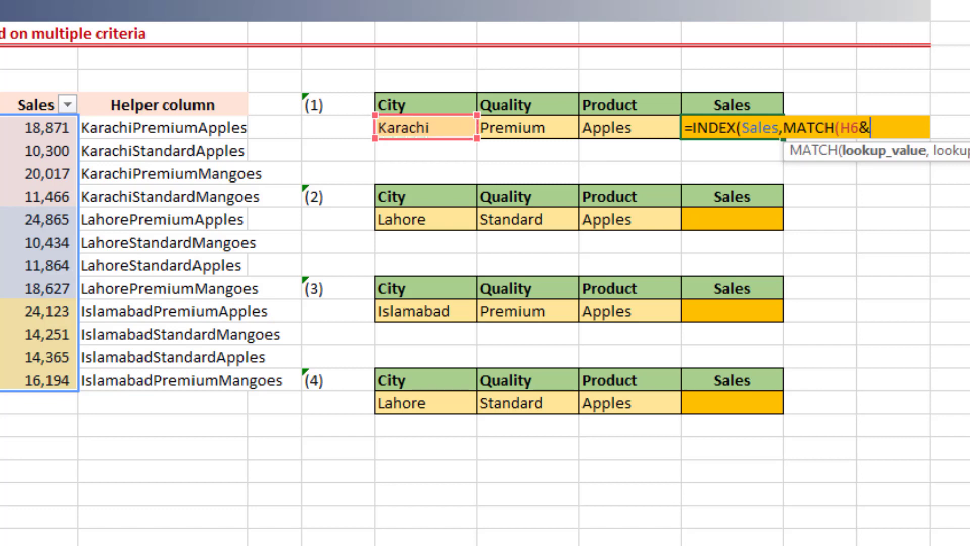
key("Left")
key("Left")
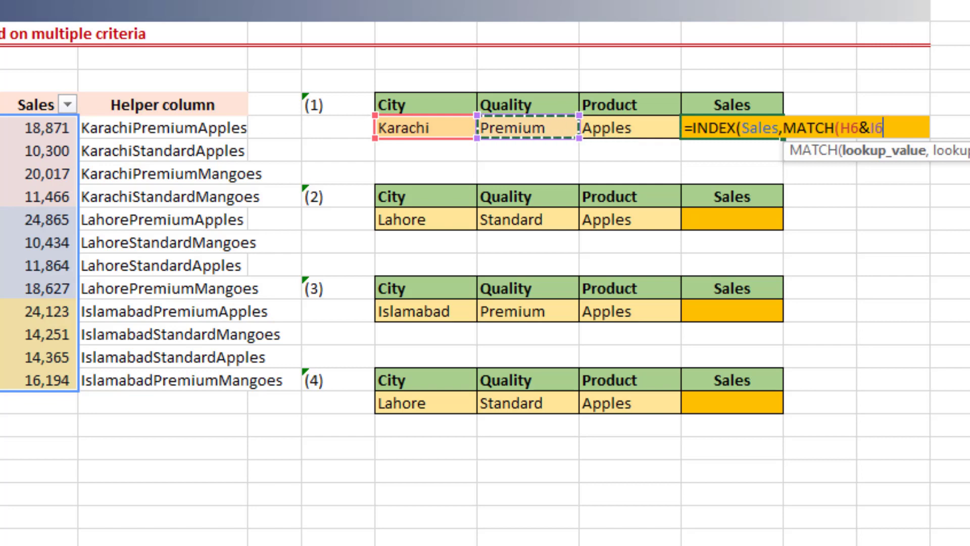
type("&")
key("Left")
key("Left")
key("Right")
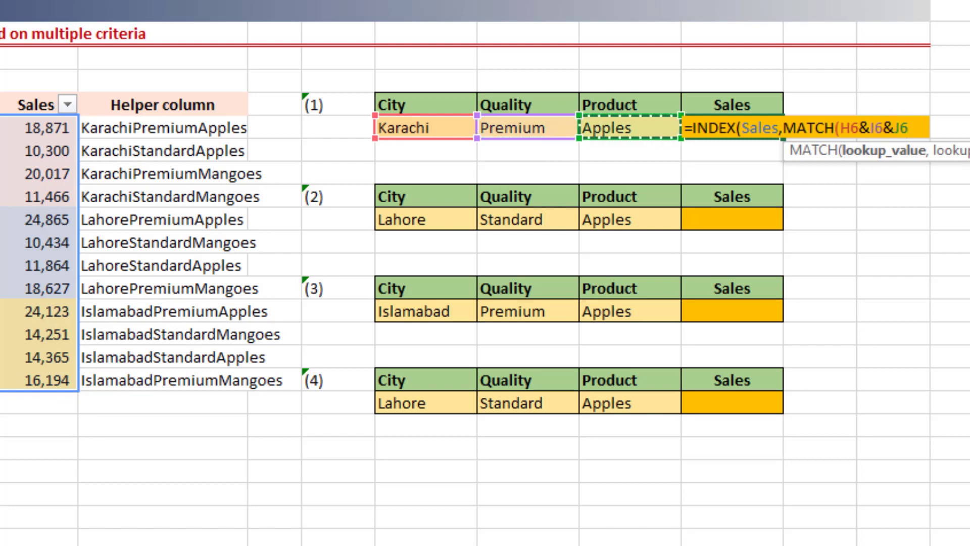
key("Right")
key("Left")
Step: Evaluate the H6&I6&J6 part within the formula to preview the joined text, and restore the cell references
left_click_drag(845, 125, 940, 124)
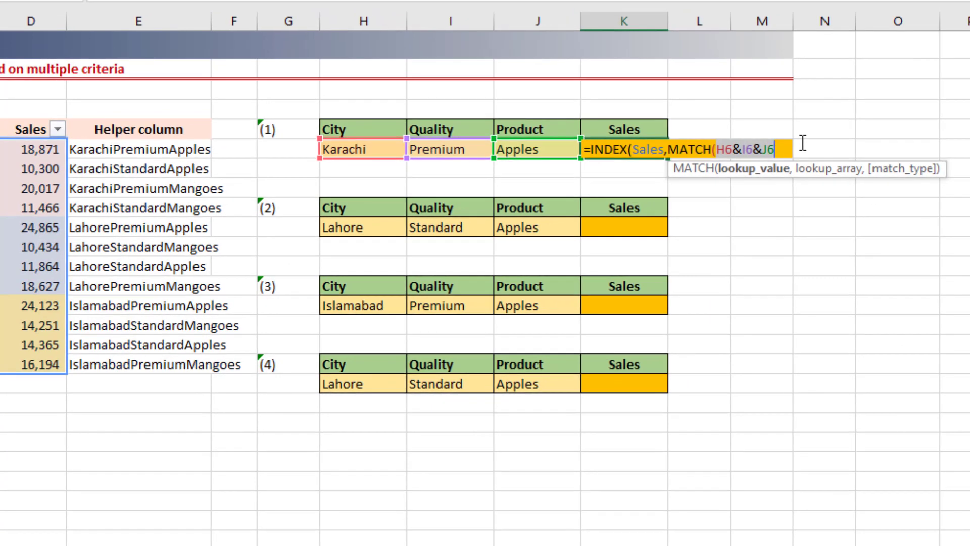
key("F9")
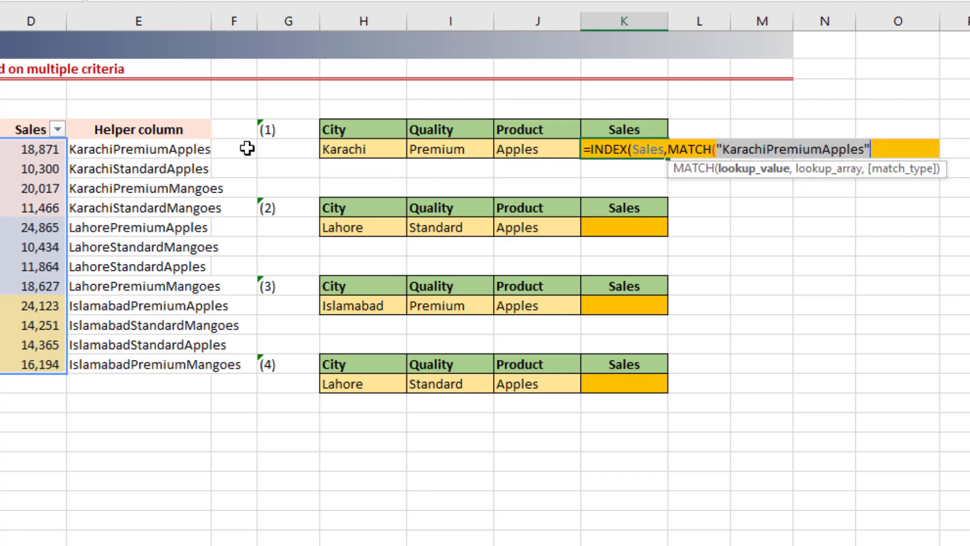
key("ctrl+z")
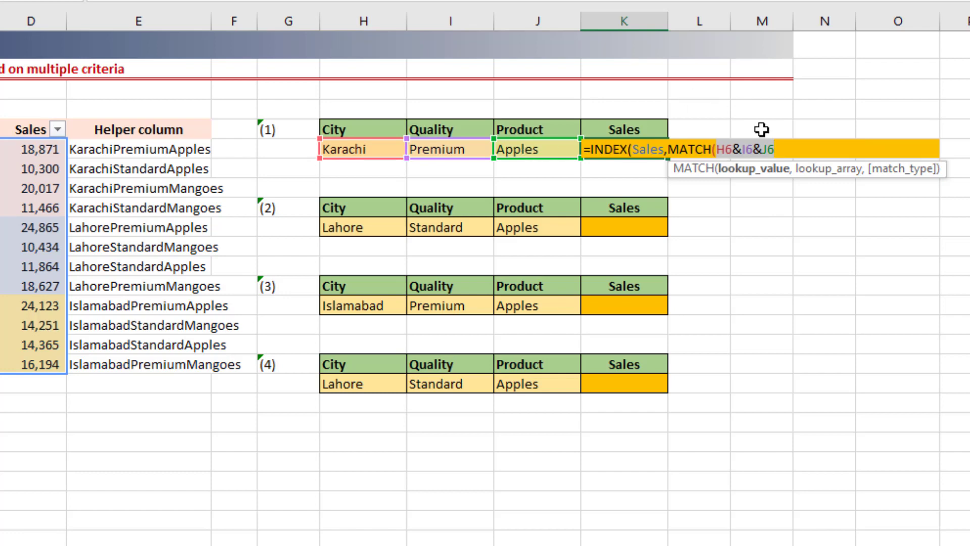
left_click(781, 149)
Step: Complete the K6 formula with the absolute helper range $E$6:$E$17 as lookup array and match type 0
type(",")
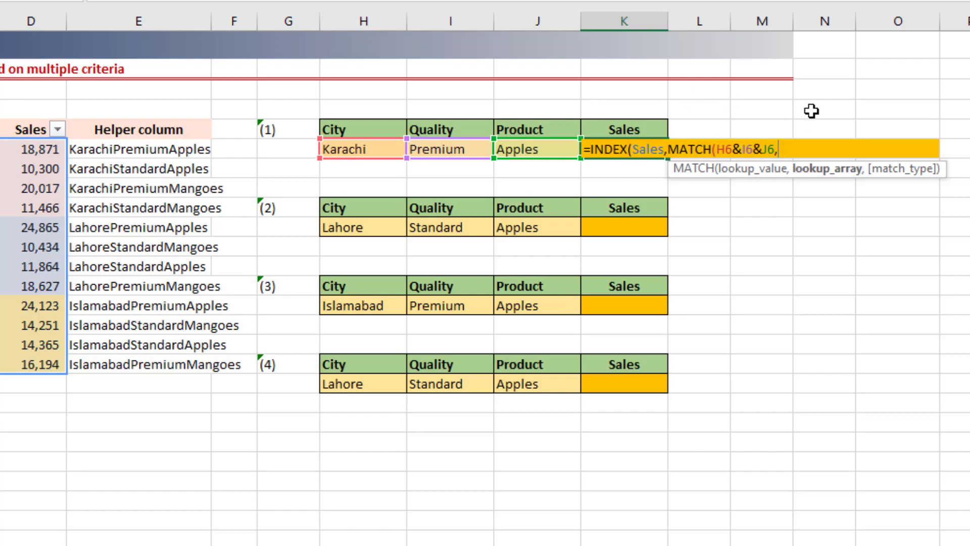
left_click(134, 148)
left_click_drag(131, 207, 124, 359)
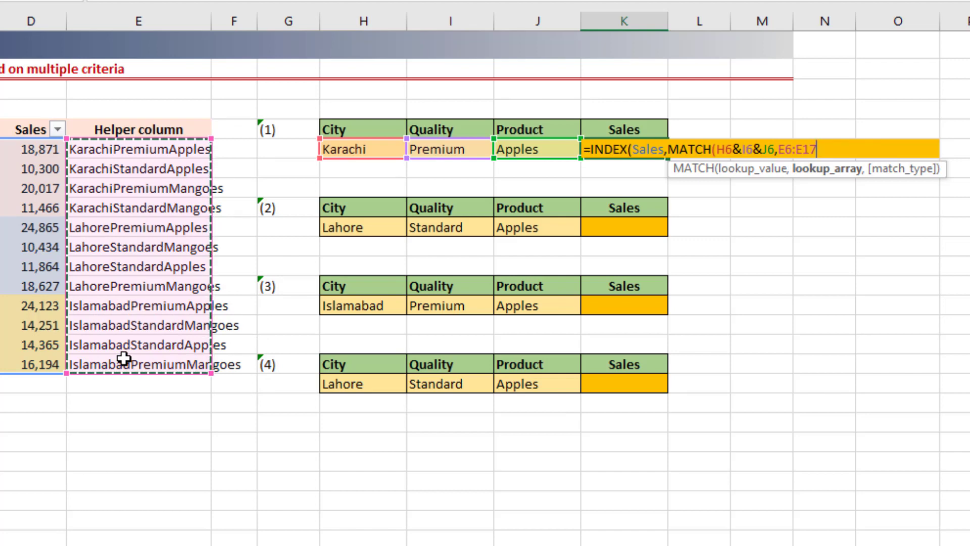
key("F4")
type(",")
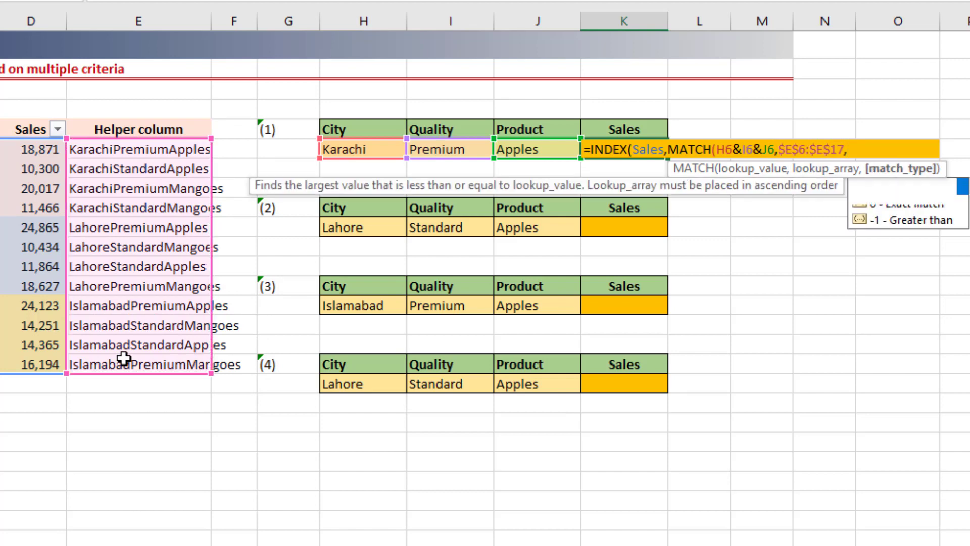
type("0)")
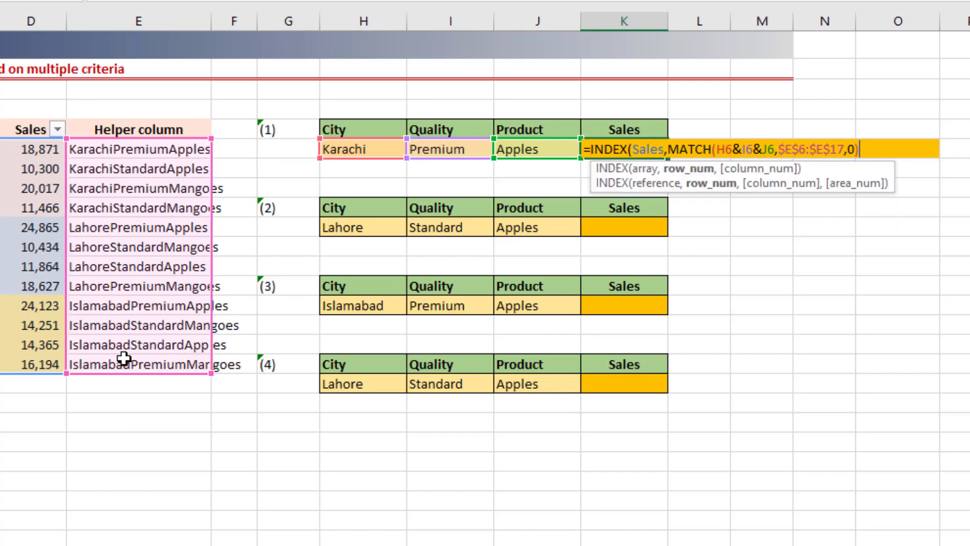
type(")")
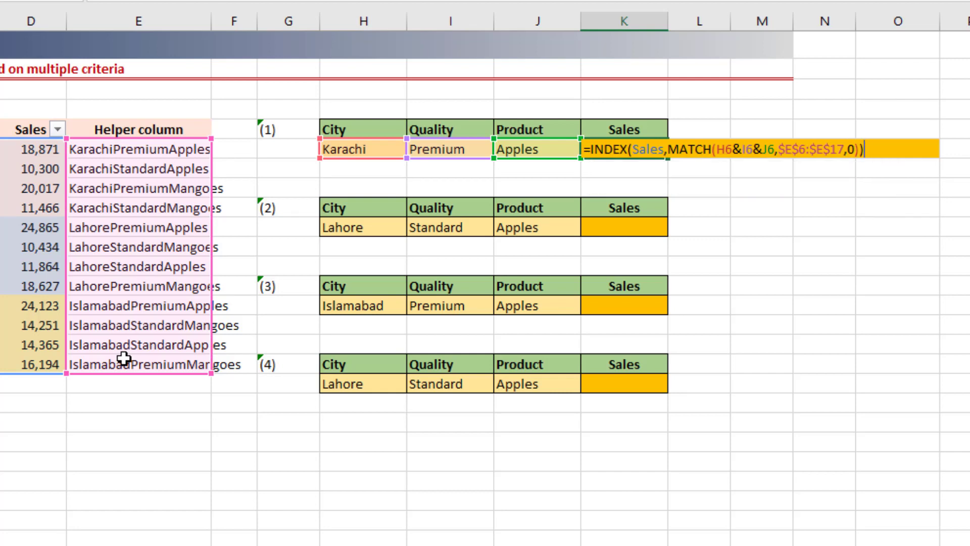
key("Return")
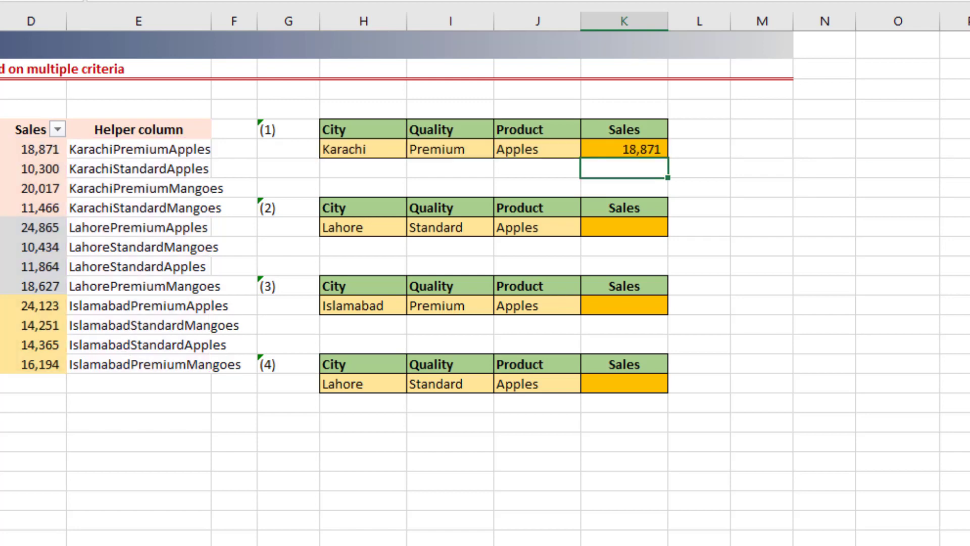
Step: Change the first lookup's City in H6 to Islamabad
left_click(10, 150)
left_click(337, 156)
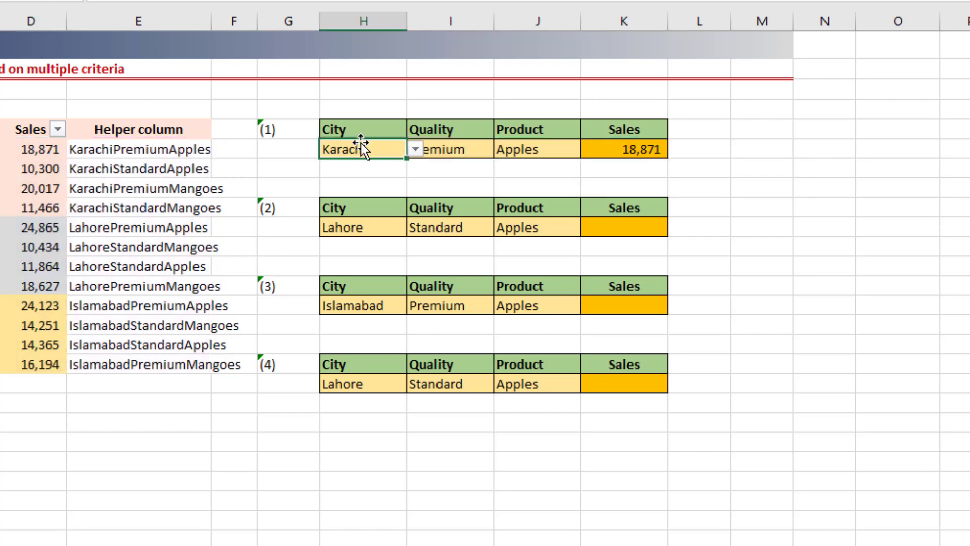
key("alt+Down")
key("Down")
key("Down")
key("Return")
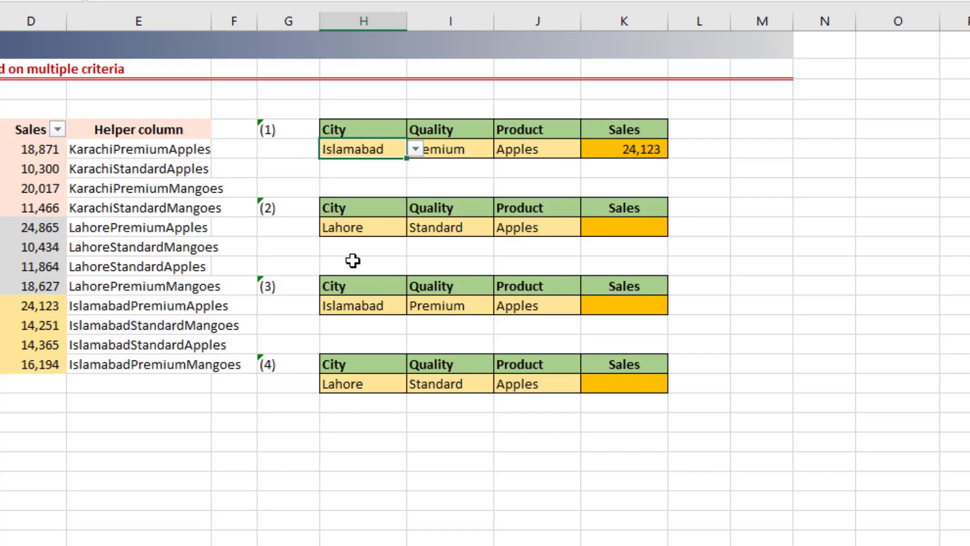
Step: Set the first lookup's Quality to Standard and its Product to Mangoes
key("Tab")
key("alt+Down")
key("Down")
key("Tab")
key("alt+Down")
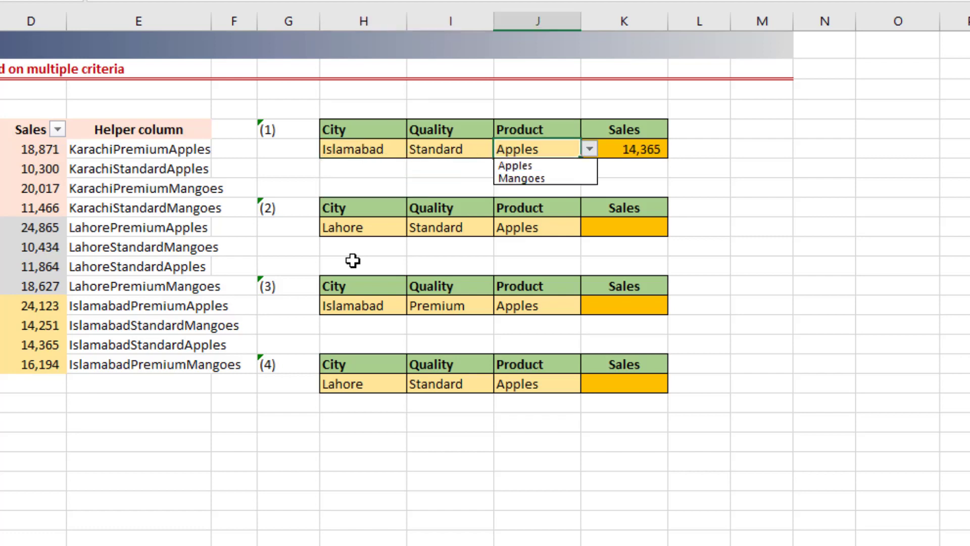
key("Down")
key("Return")
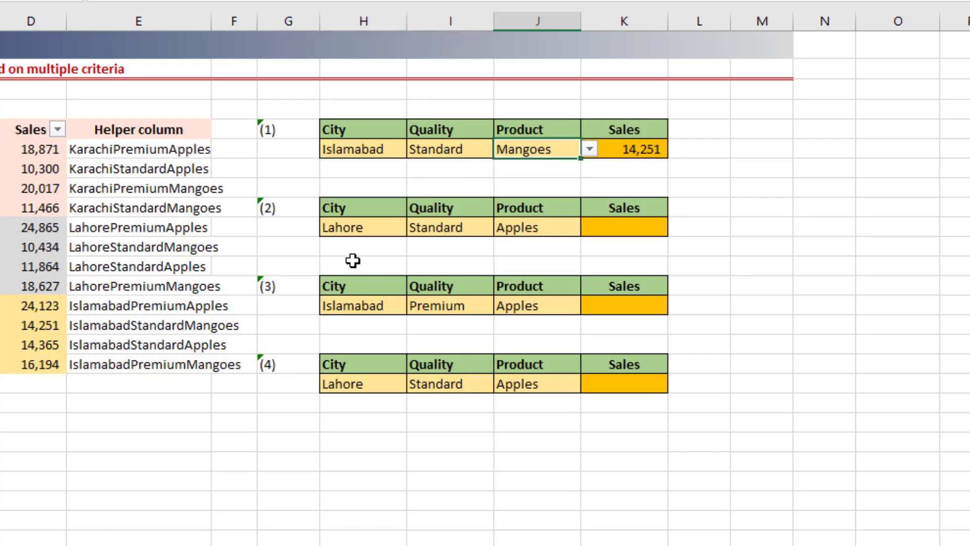
Step: Check the K6 result against the Islamabad, Standard, Mangoes row in A15:C15 of the data
key("Right")
key("F2")
key("Escape")
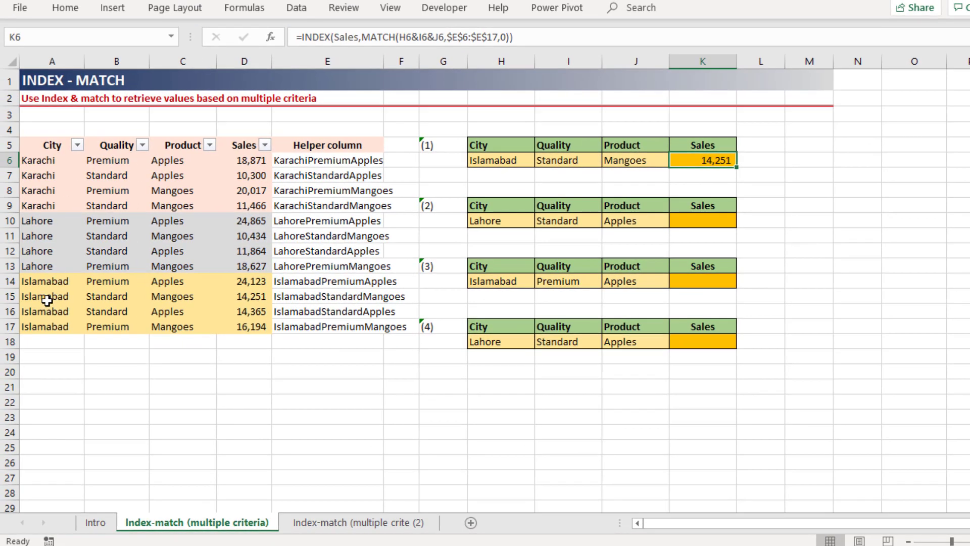
left_click_drag(45, 298, 172, 302)
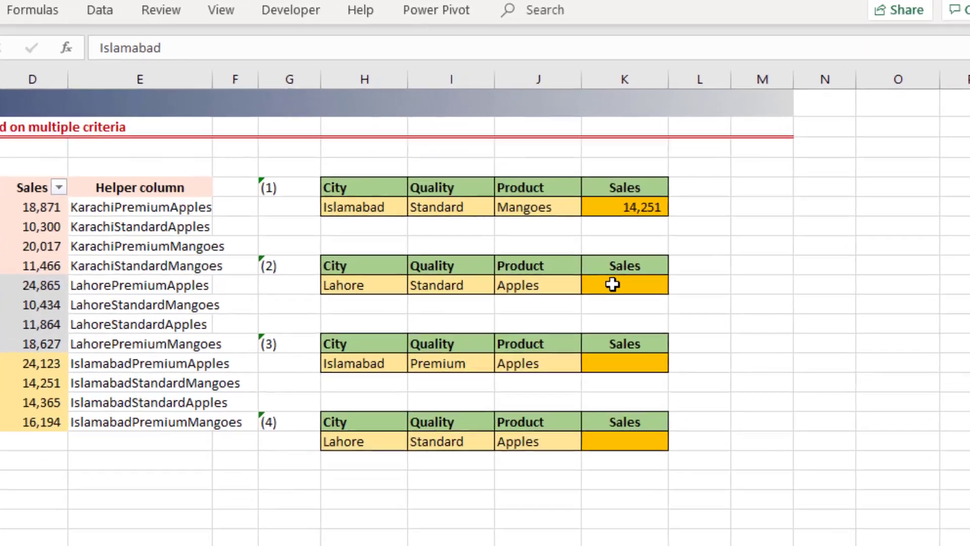
left_click(693, 220)
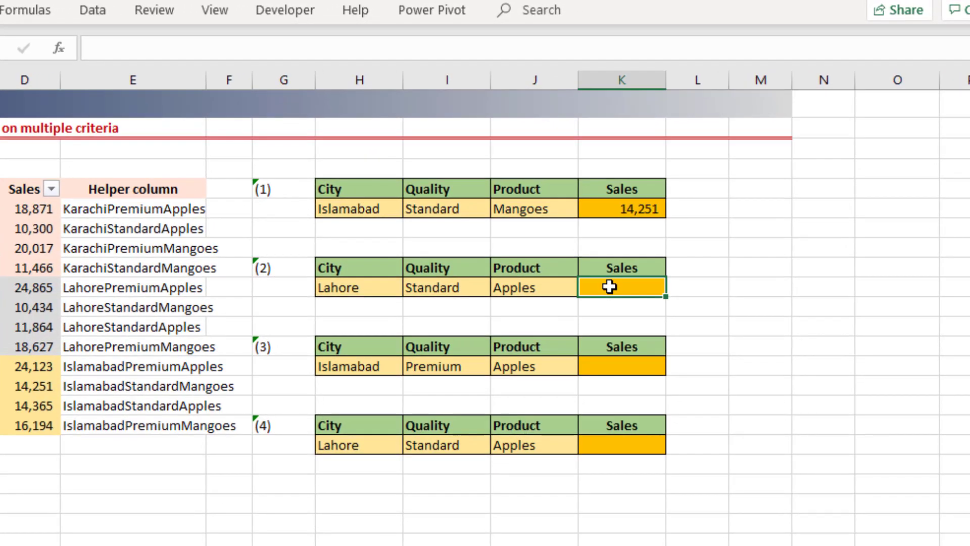
Step: Display the K6 formula as text in cell L6 with FORMULATEXT
left_click(695, 206)
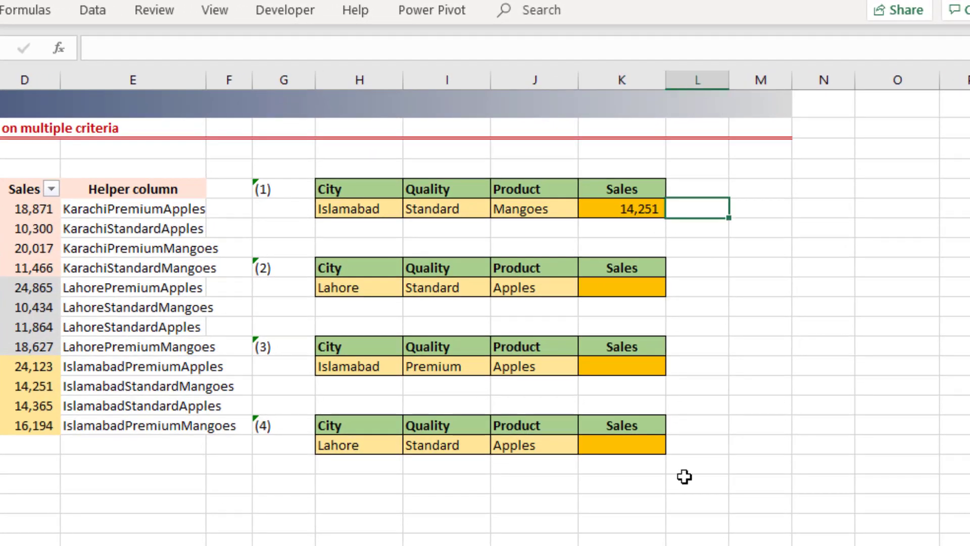
type("=formul")
key("Tab")
type("K6")
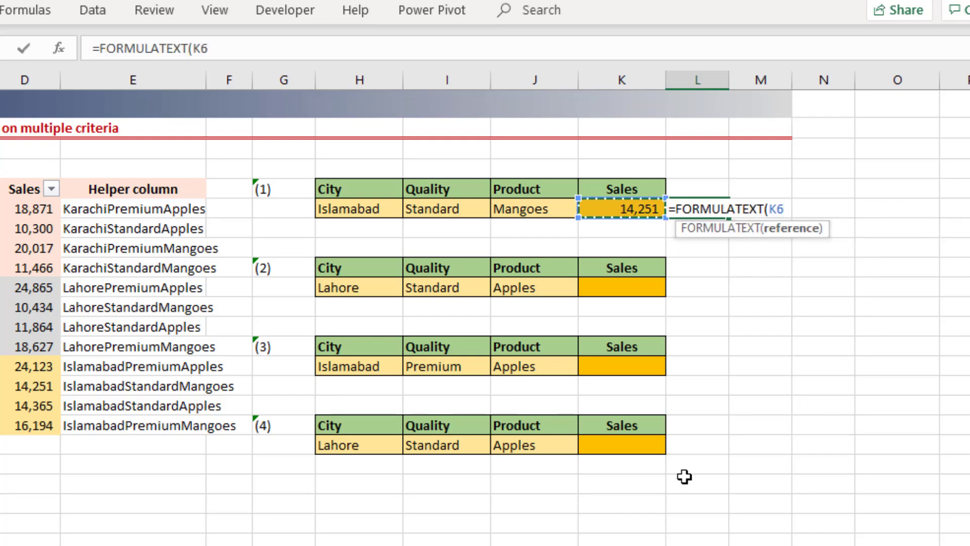
key("Return")
key("Down")
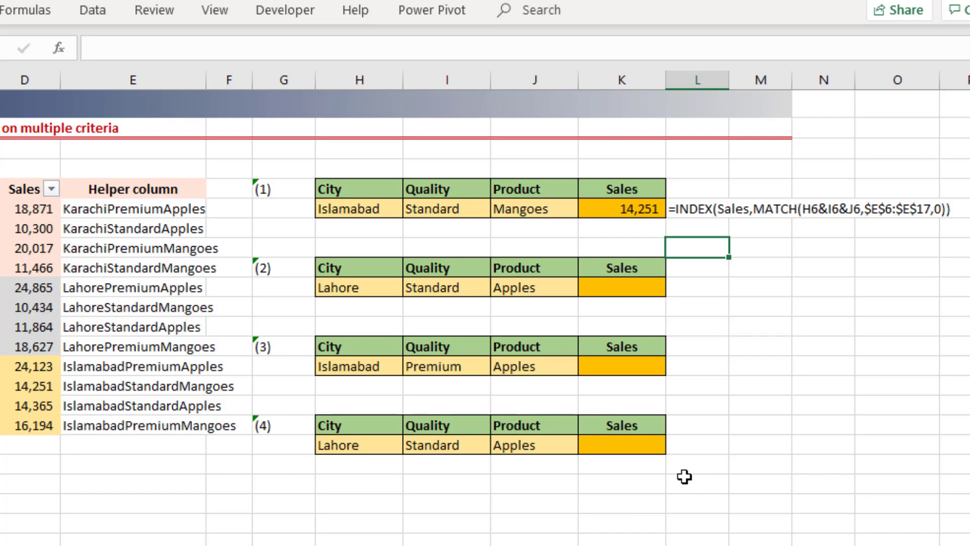
Step: Start the second lookup's INDEX formula in K10 with the Sales range as array and a nested MATCH
key("Down")
key("Down")
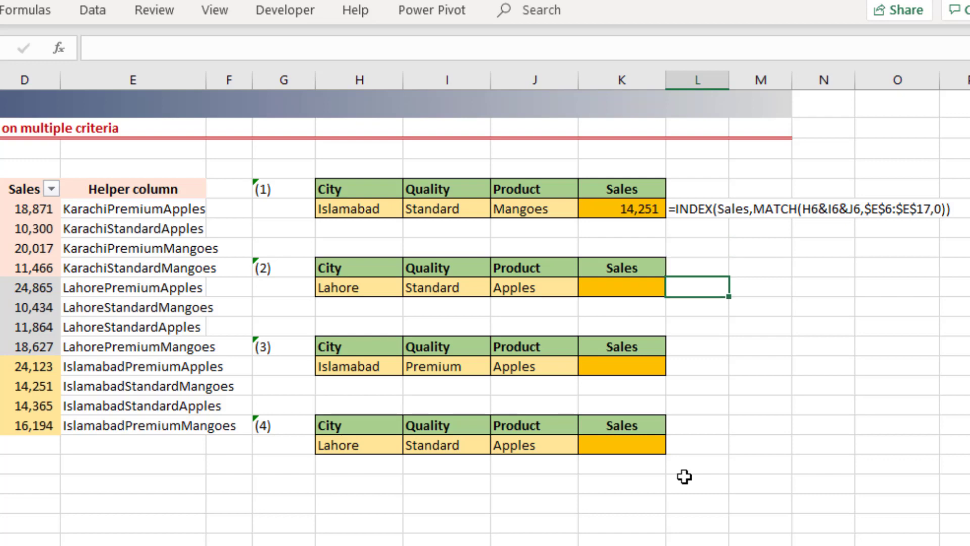
key("Left")
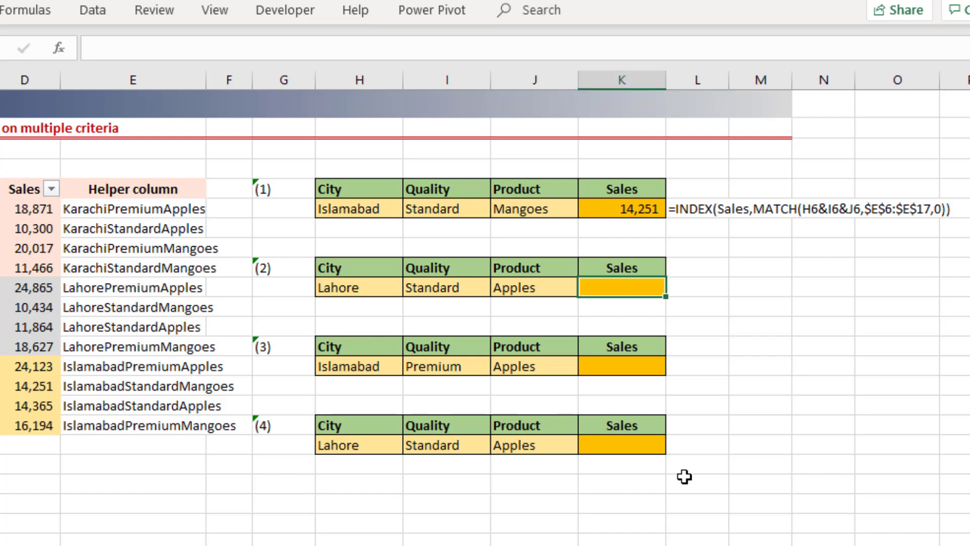
type("=in")
key("Tab")
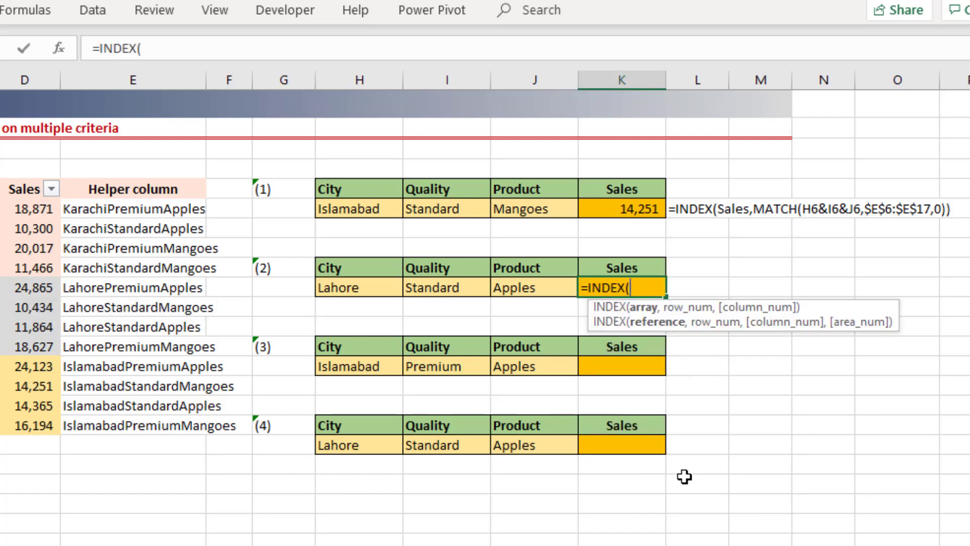
type("sa")
key("Tab")
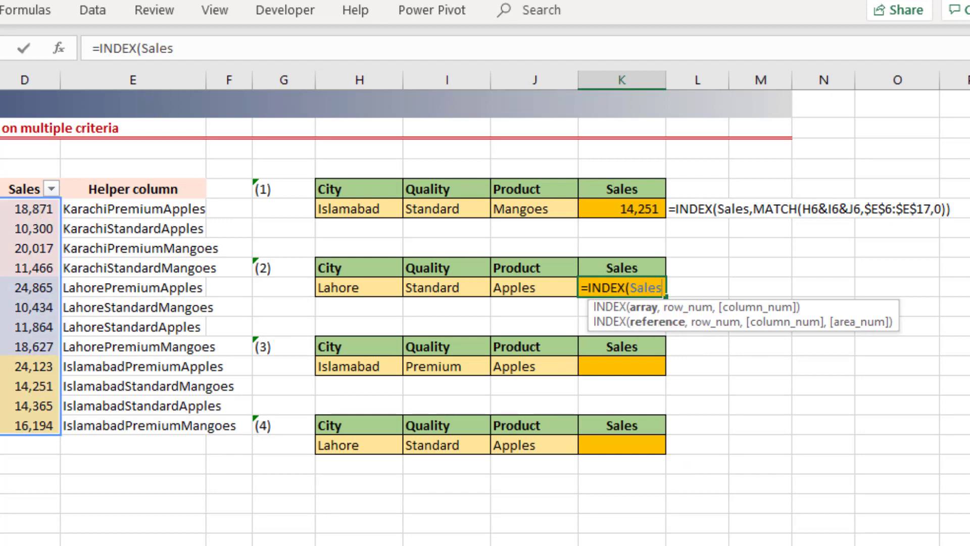
type(",m")
key("Tab")
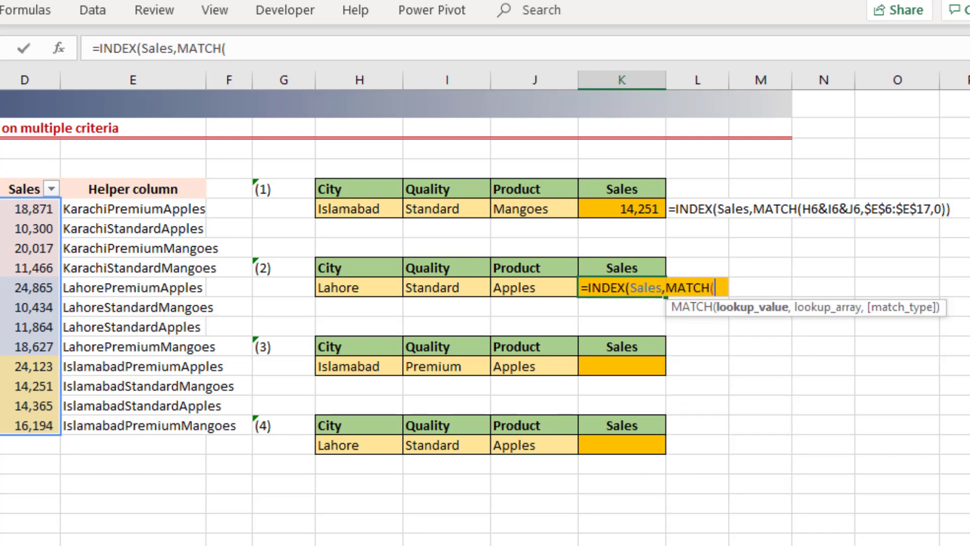
Step: Set the MATCH lookup value in the K10 formula to the concatenated criteria H10&I10&J10
key("Left")
key("Left")
key("Left")
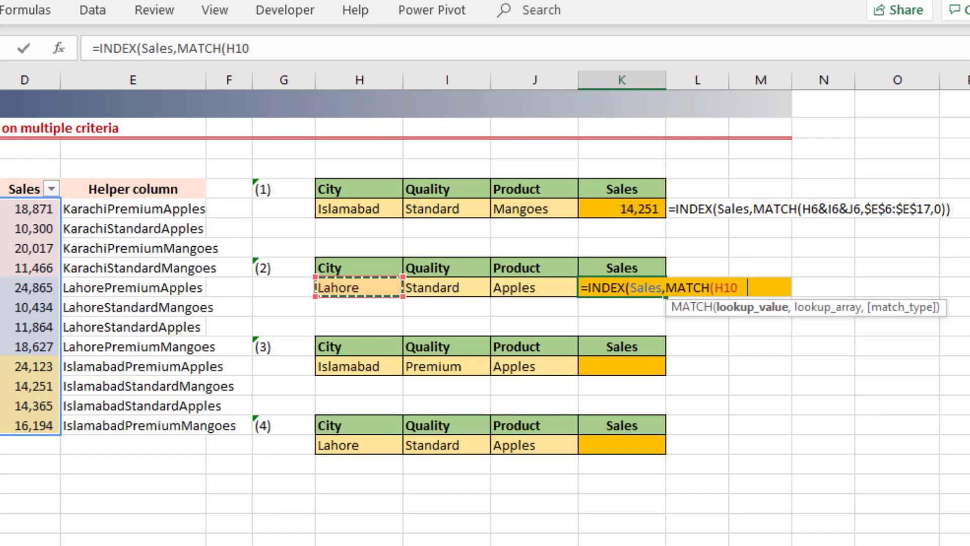
type("&")
key("Left")
key("Left")
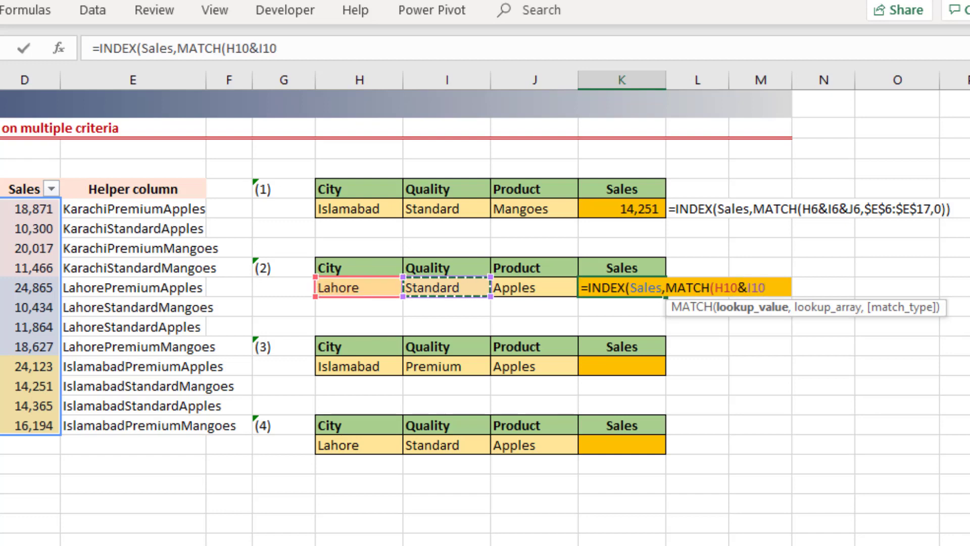
type("&")
key("Left")
key("Left")
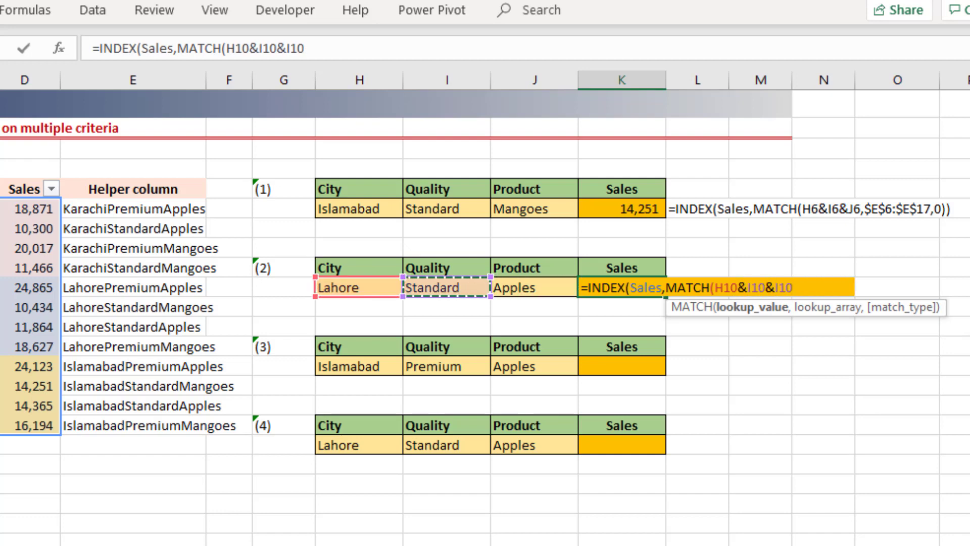
key("Right")
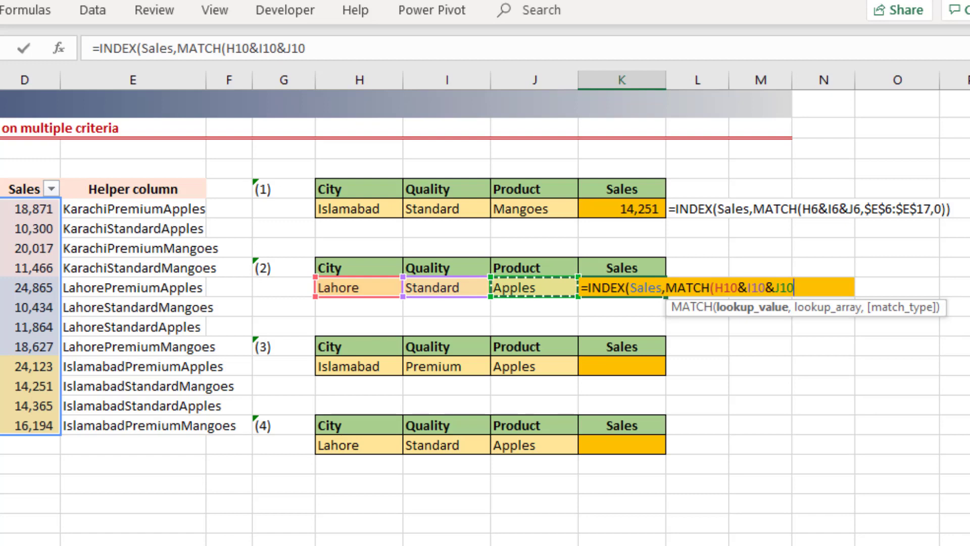
type(",")
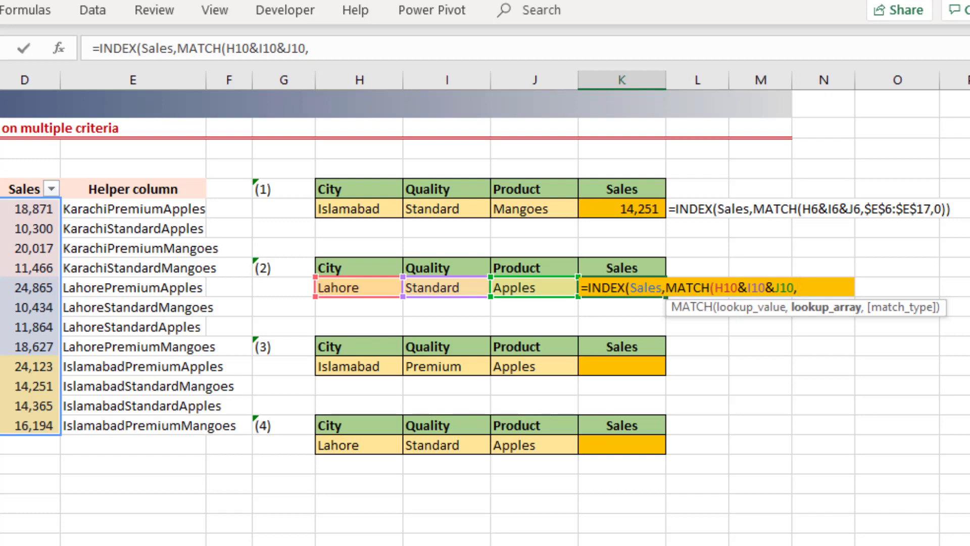
Step: Start the MATCH lookup array with a nested INDEX whose array joins the named ranges as City&Quality&Product
type("ind")
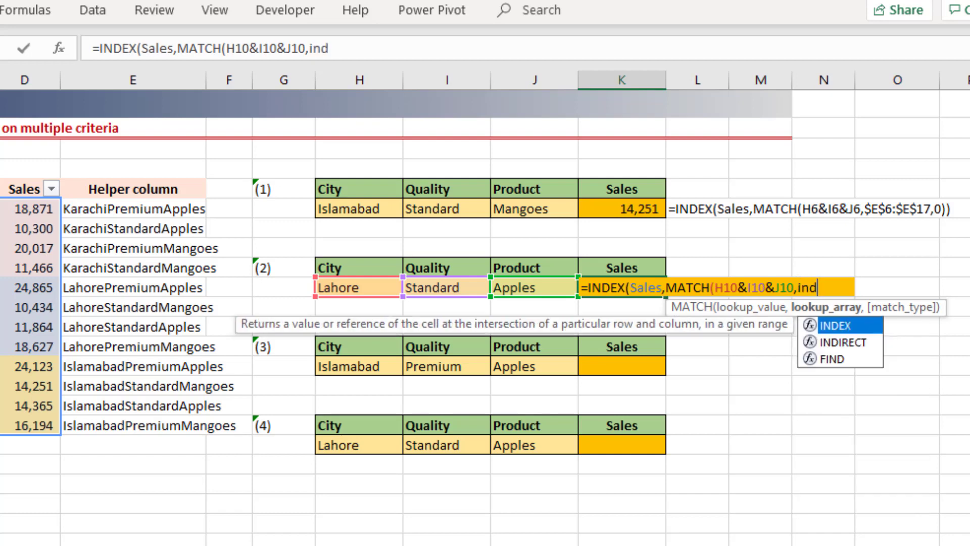
key("Tab")
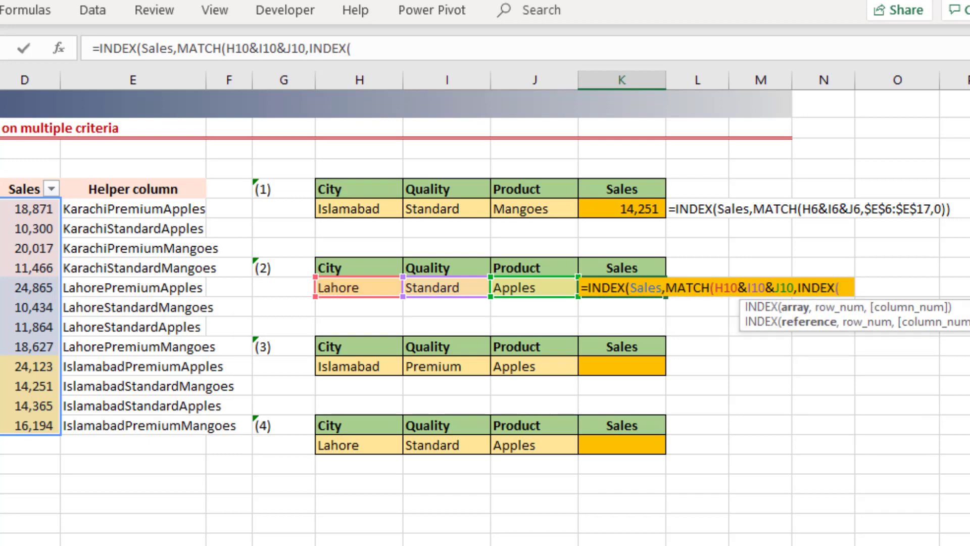
type("city")
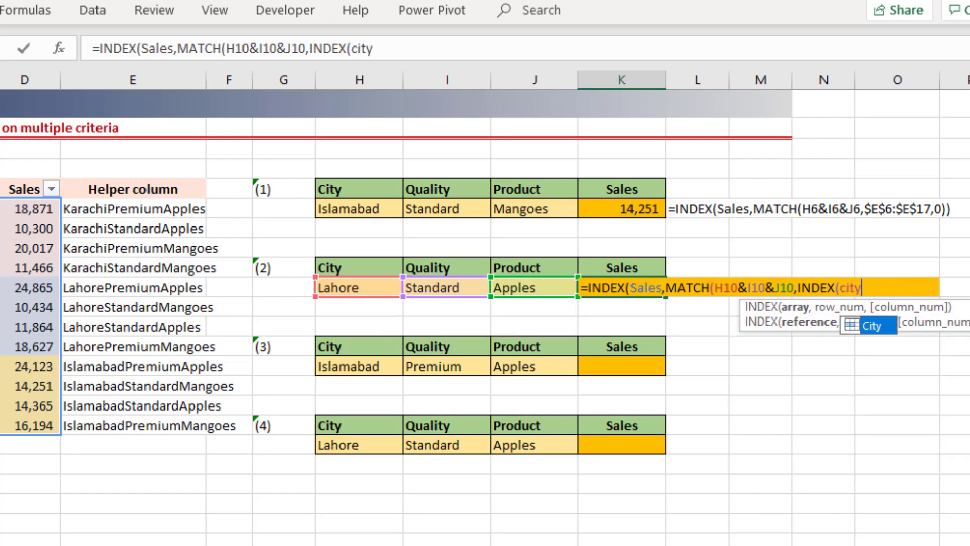
key("Tab")
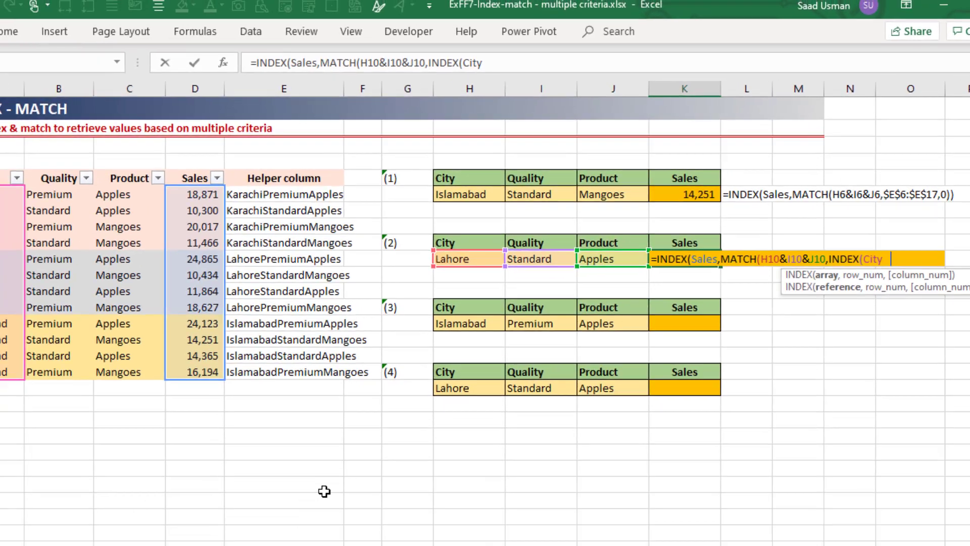
type("&")
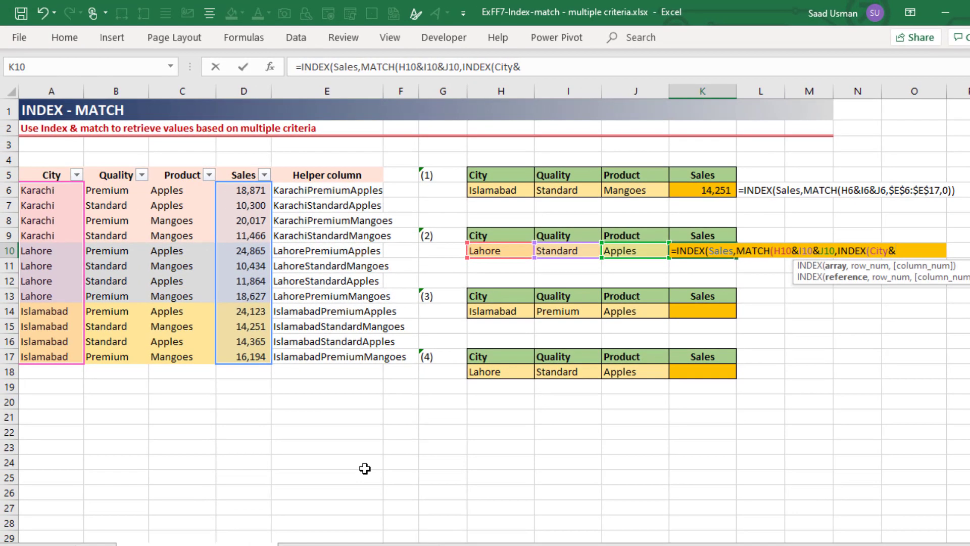
type("qua")
key("Tab")
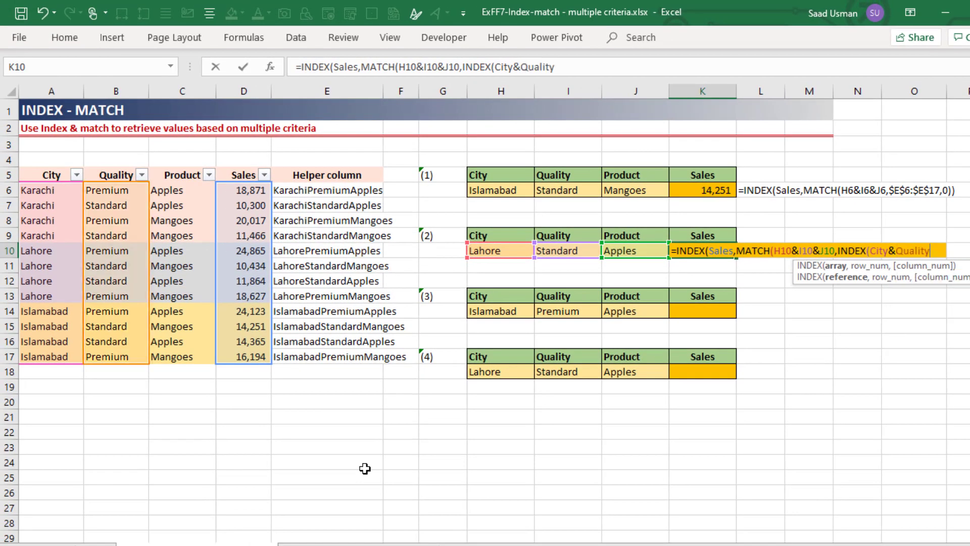
type("&prod")
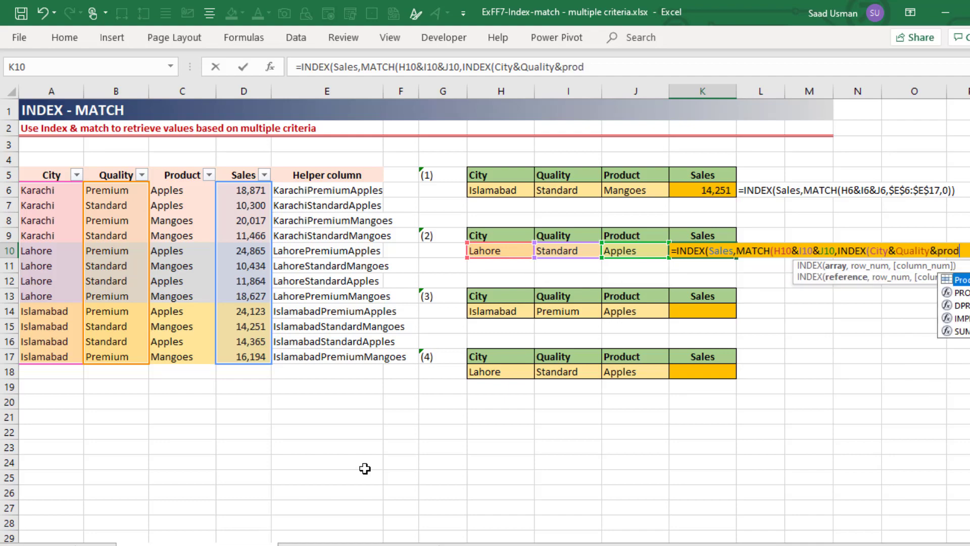
key("Tab")
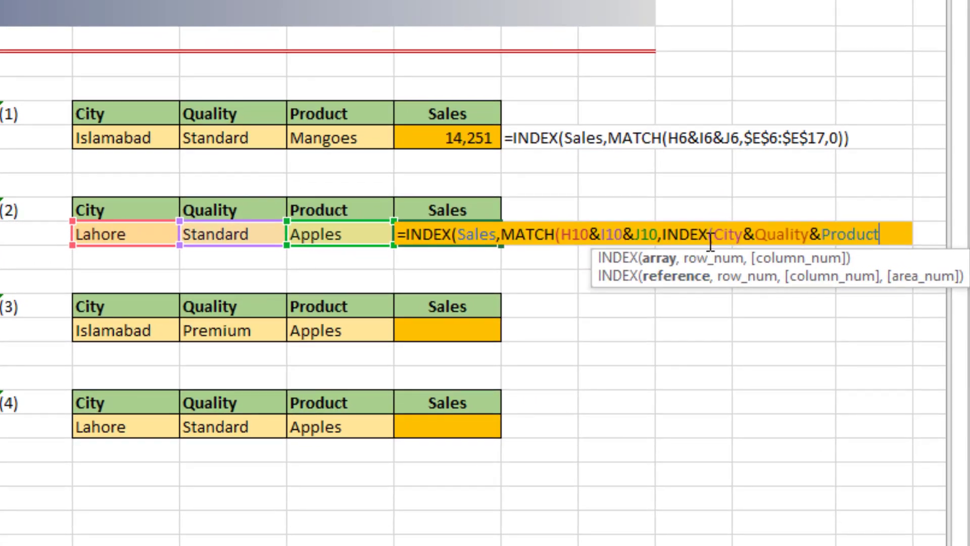
Step: Evaluate City&Quality&Product in place within the K10 formula to preview its array, and restore the expression
left_click_drag(715, 237, 884, 238)
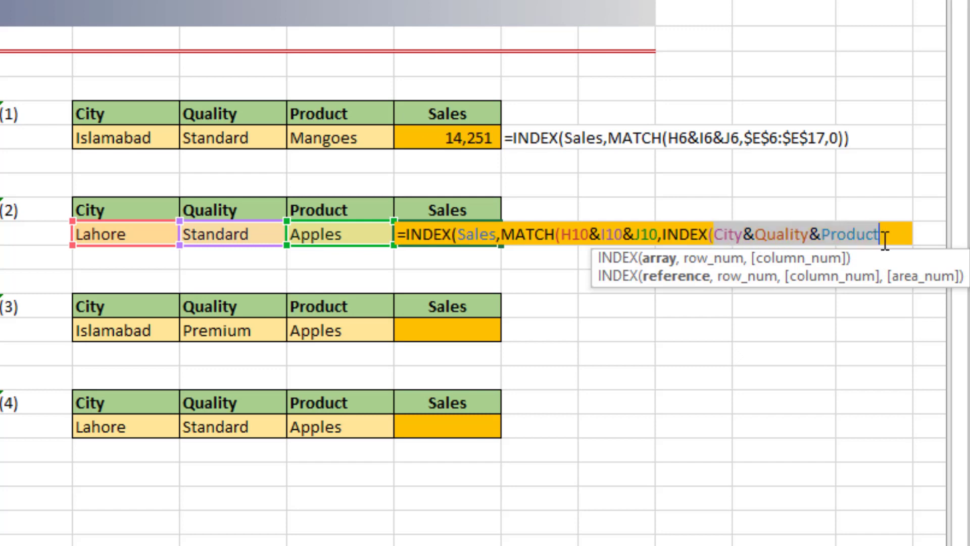
key("F9")
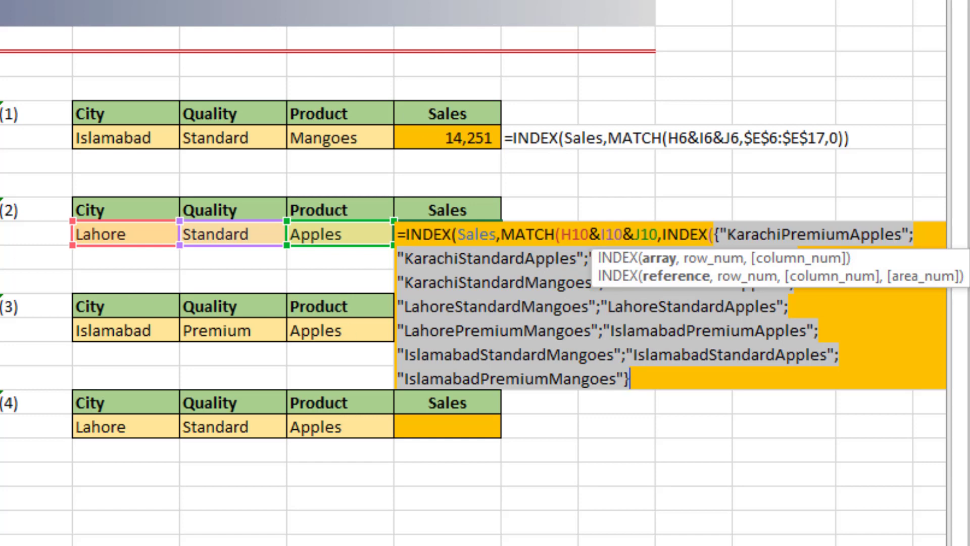
key("ctrl+z")
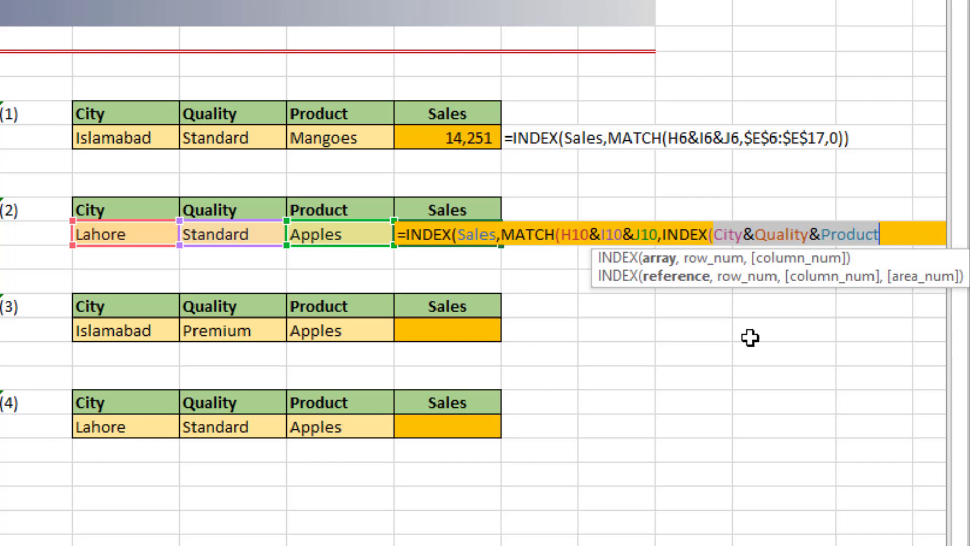
Step: Give the nested INDEX in the K10 formula a row number of 0 and close its parenthesis
left_click(891, 232)
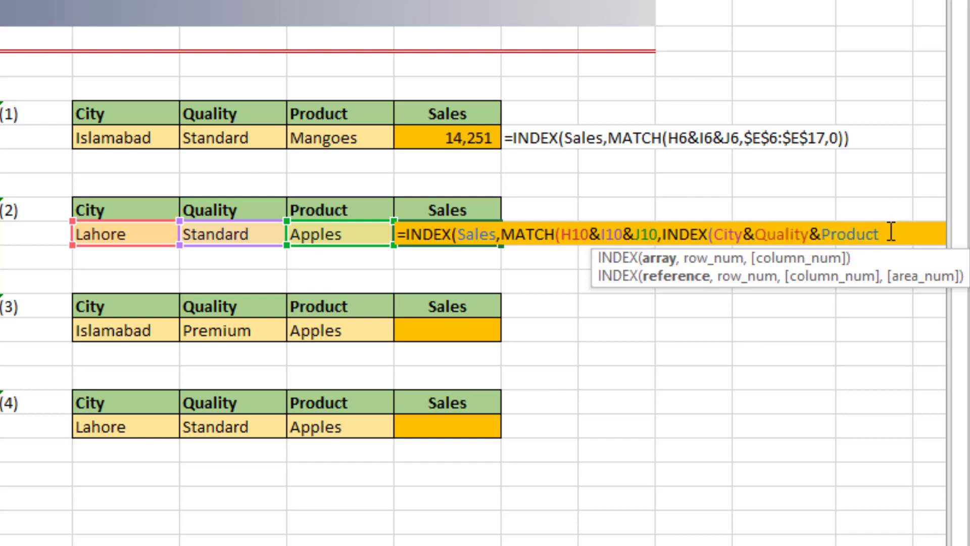
type(",")
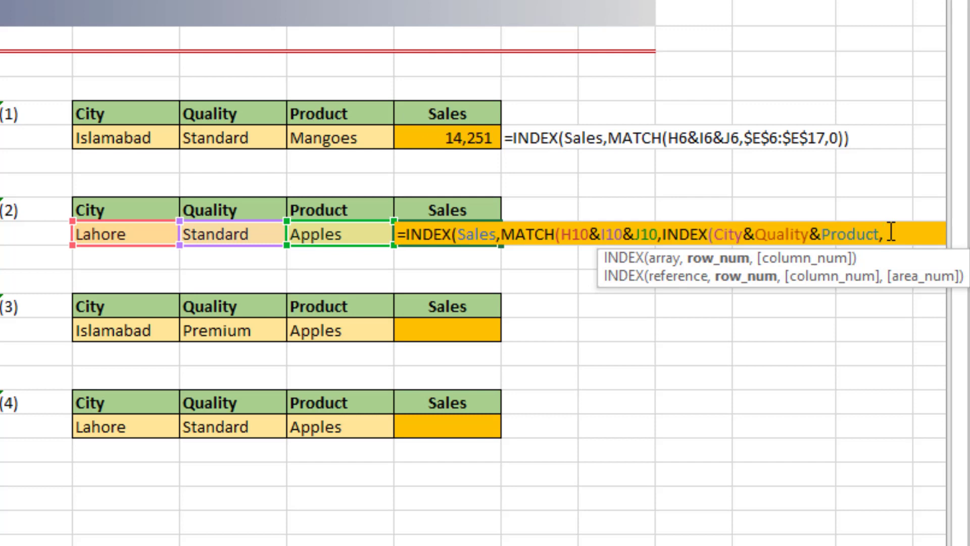
type("0)")
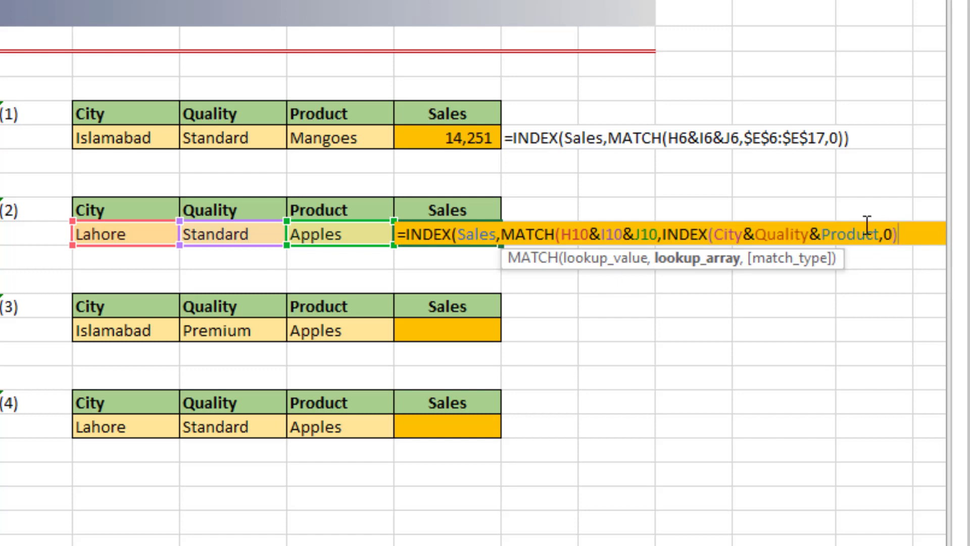
Step: Evaluate the whole nested INDEX(City&Quality&Product,0) in place to inspect the array it returns, and restore the expression
left_click_drag(661, 234, 923, 227)
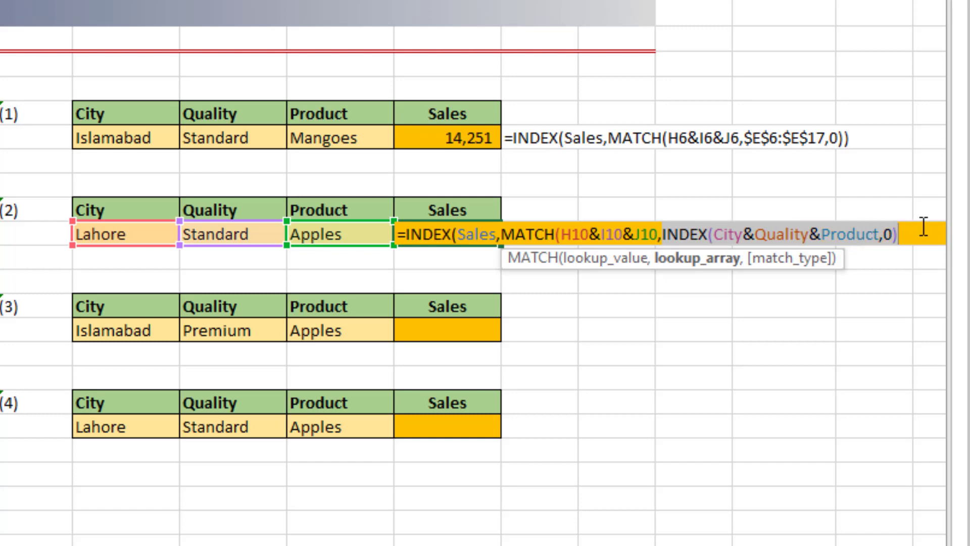
key("F9")
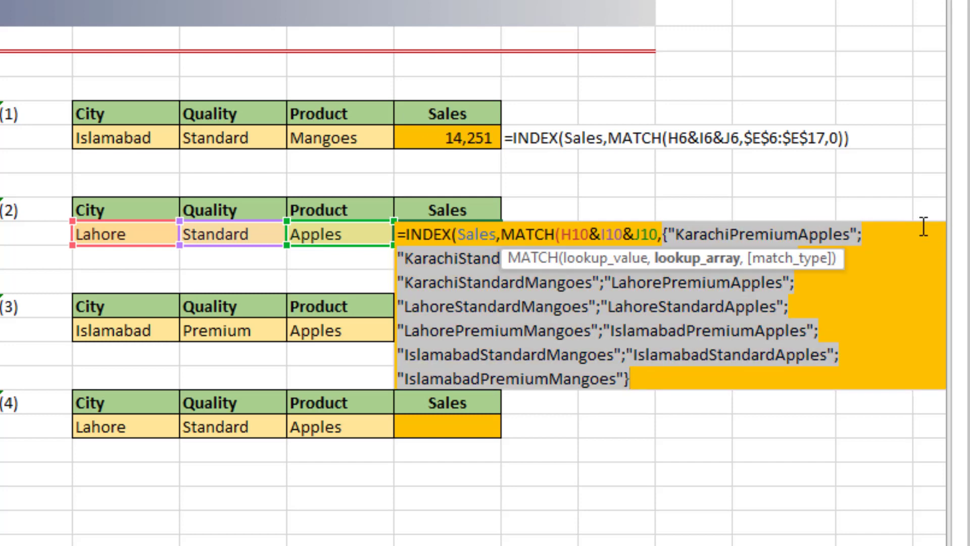
key("ctrl+z")
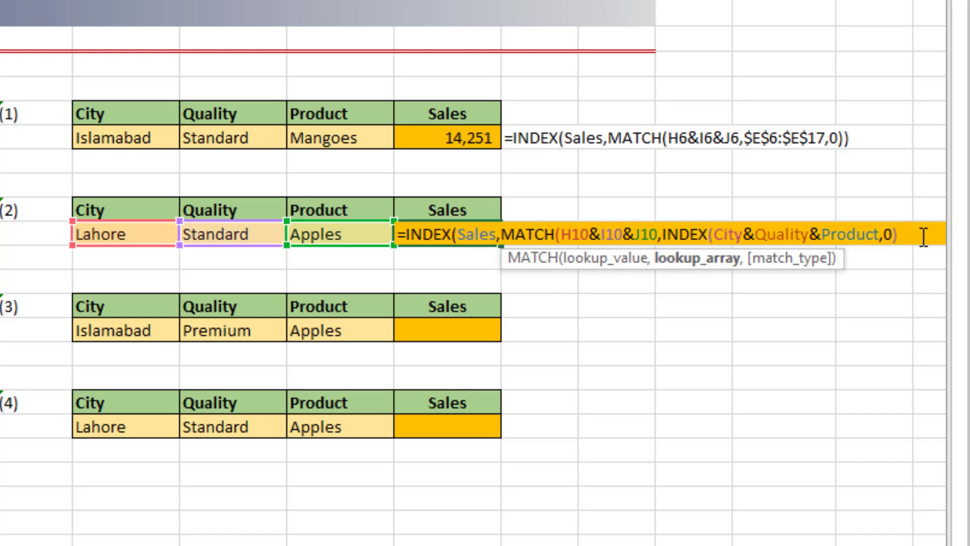
Step: Set the MATCH type to 0 for an exact match, close both functions and enter the K10 formula
type(",0")
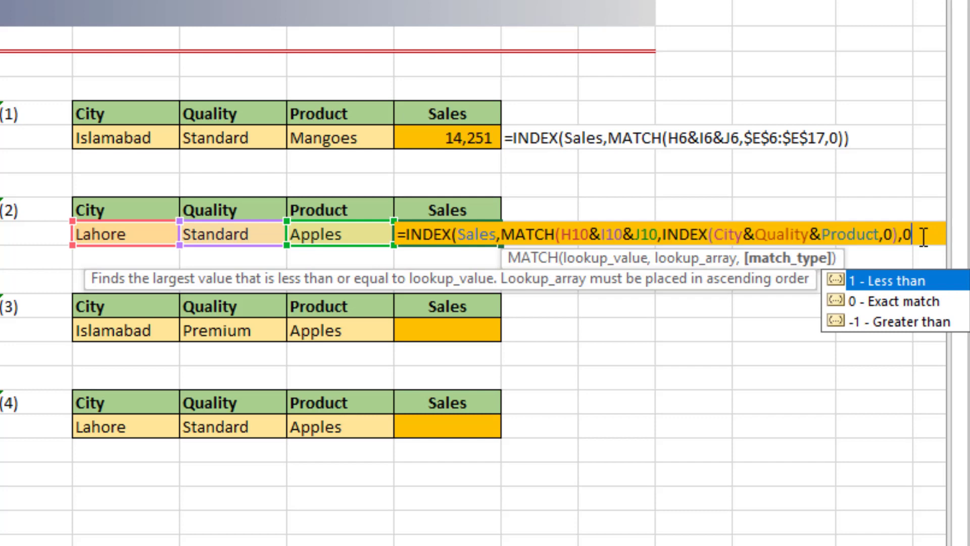
type(")")
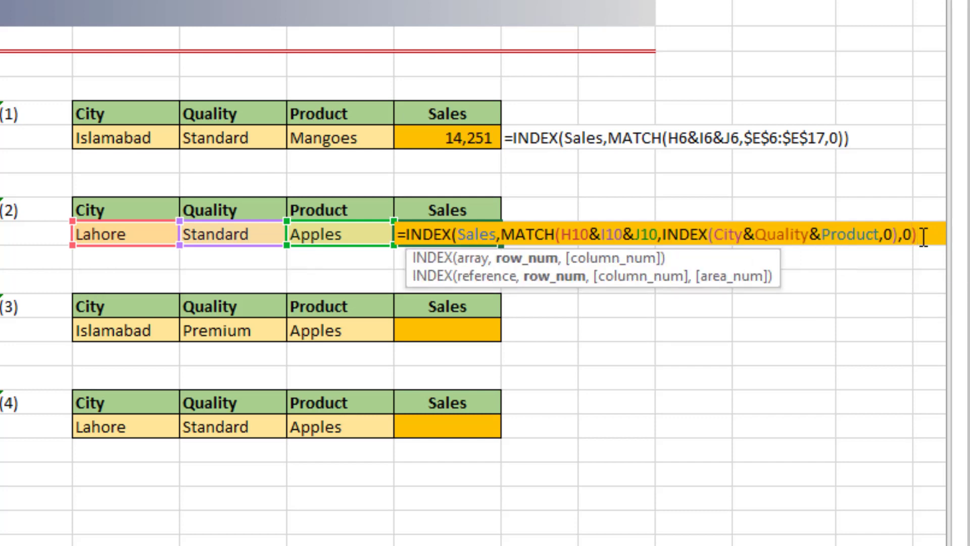
type(")")
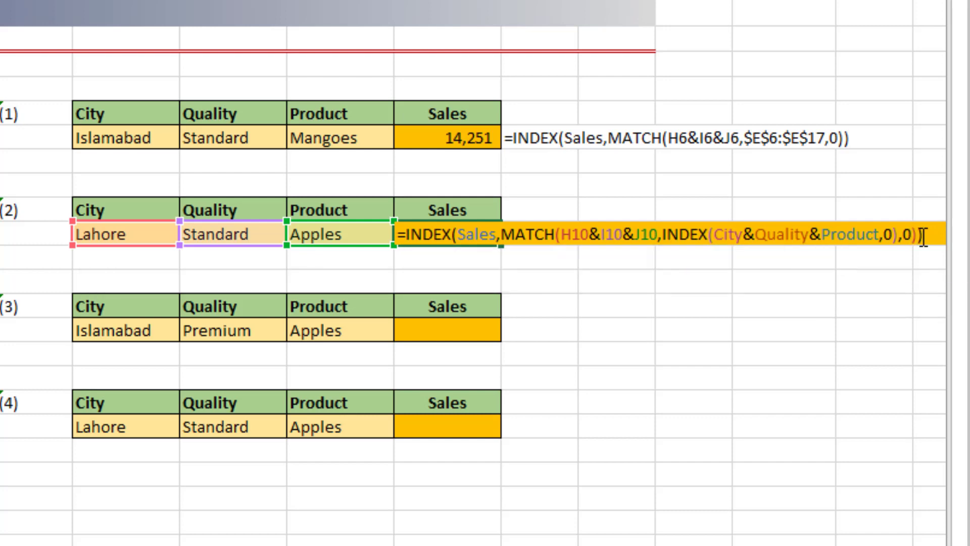
key("Return")
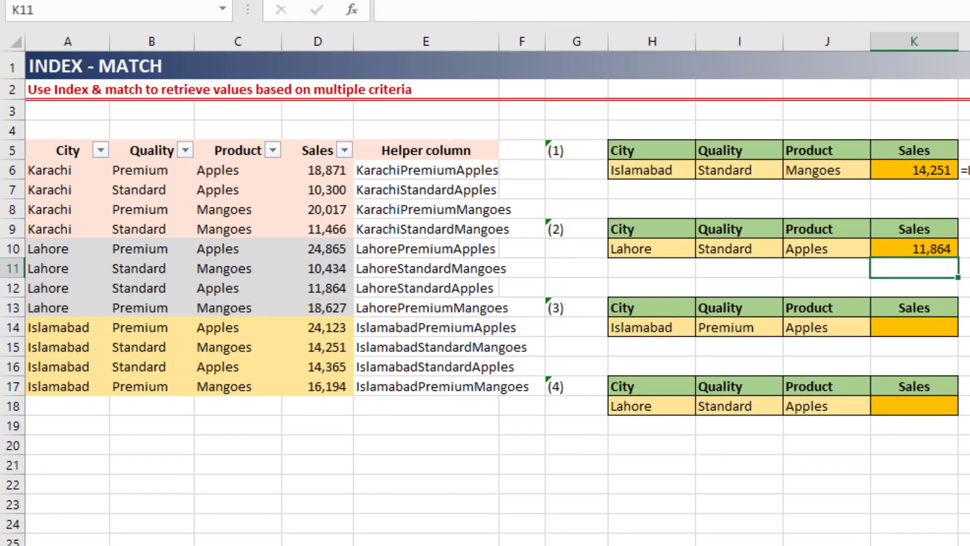
Step: Check the K10 result against the Lahore, Standard, Apples row in A12:D12 of the data
left_click(54, 268)
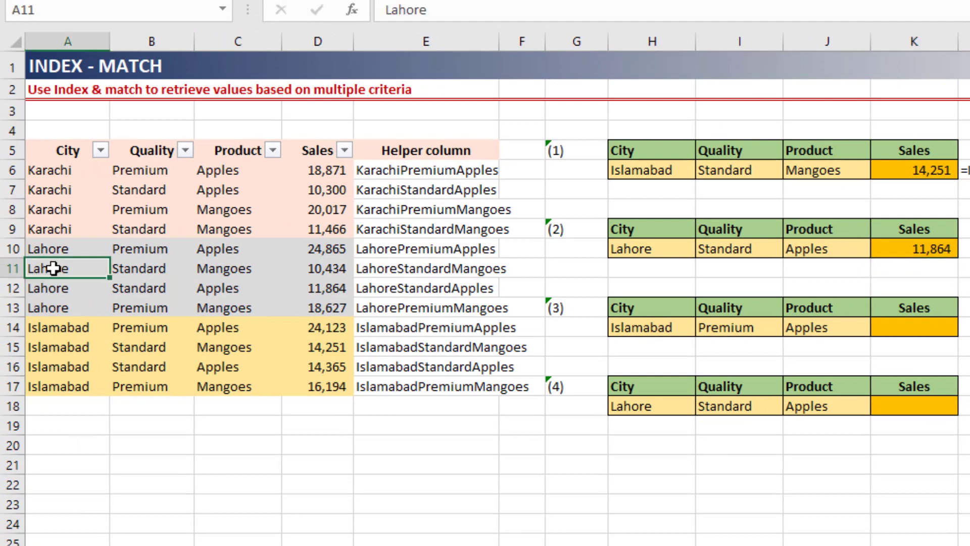
left_click(83, 289)
left_click(138, 289)
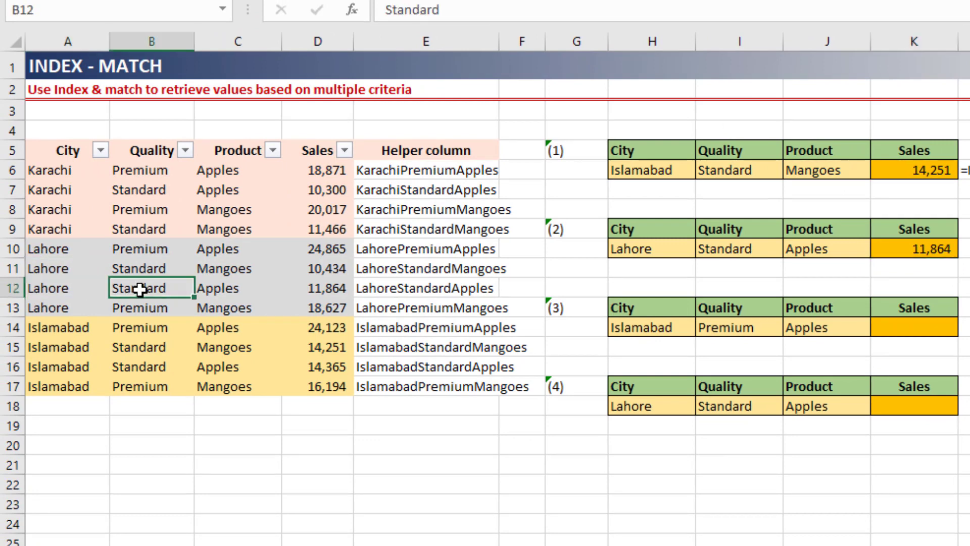
left_click(199, 288)
left_click(314, 292)
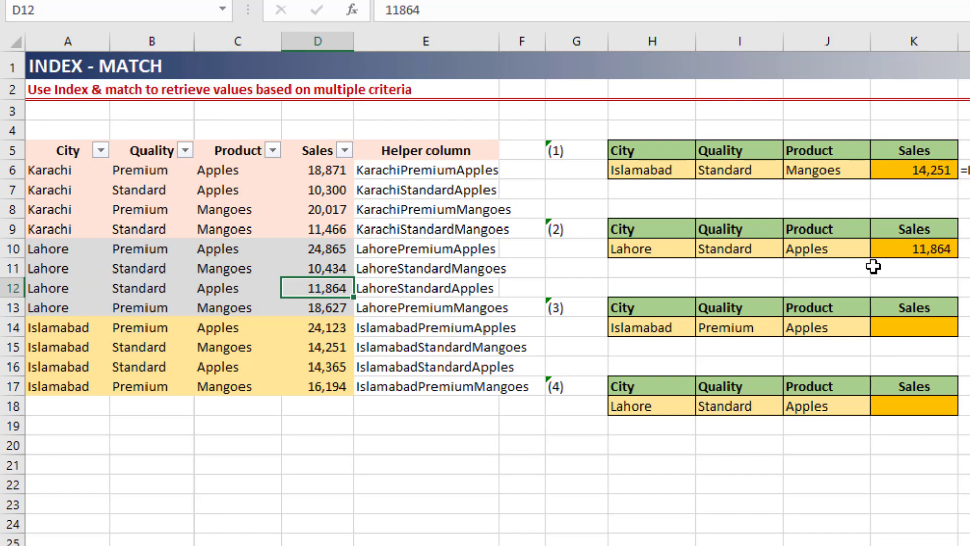
Step: Copy the FORMULATEXT formula from L6 into L10 to display the K10 formula as text
left_click(905, 251)
key("Right")
key("ctrl+Up")
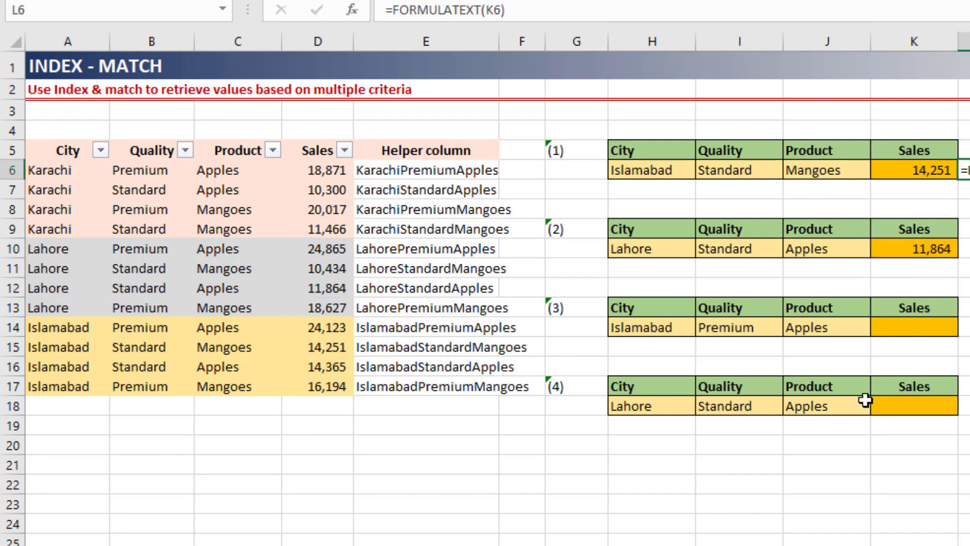
key("ctrl+c")
key("Down")
key("Down")
key("Down")
key("Down")
key("ctrl+v")
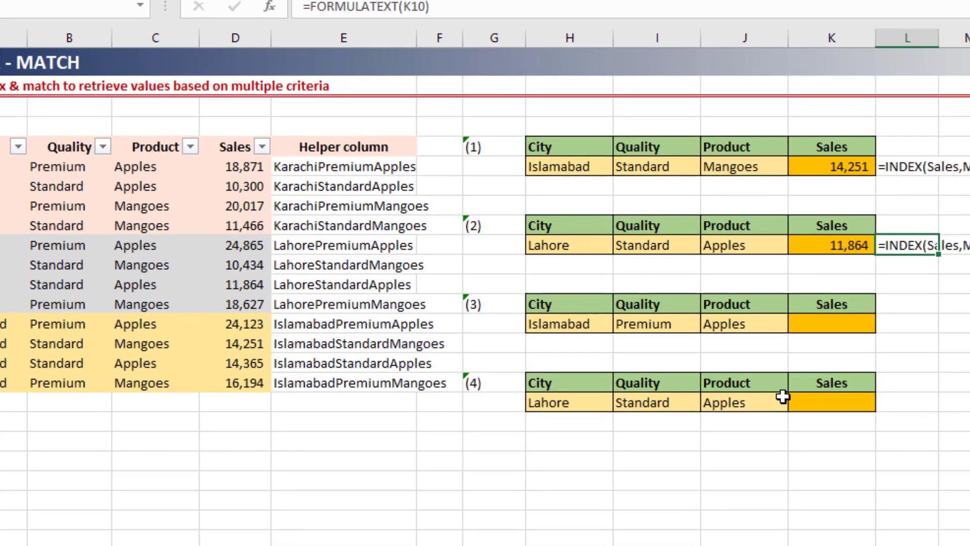
Step: Narrow columns G, H and E so the whole formula text in L10 fits on screen
key("Right")
key("Right")
key("Right")
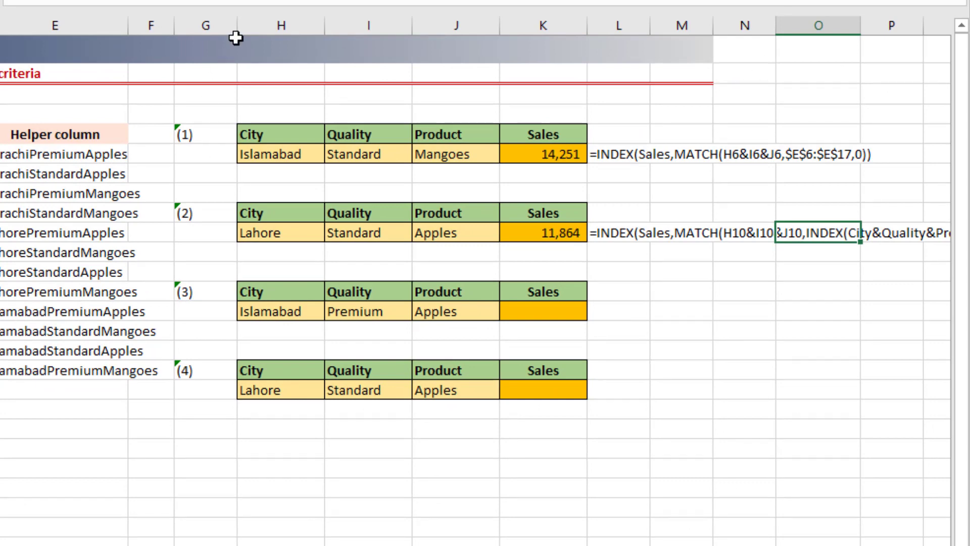
left_click_drag(237, 25, 196, 25)
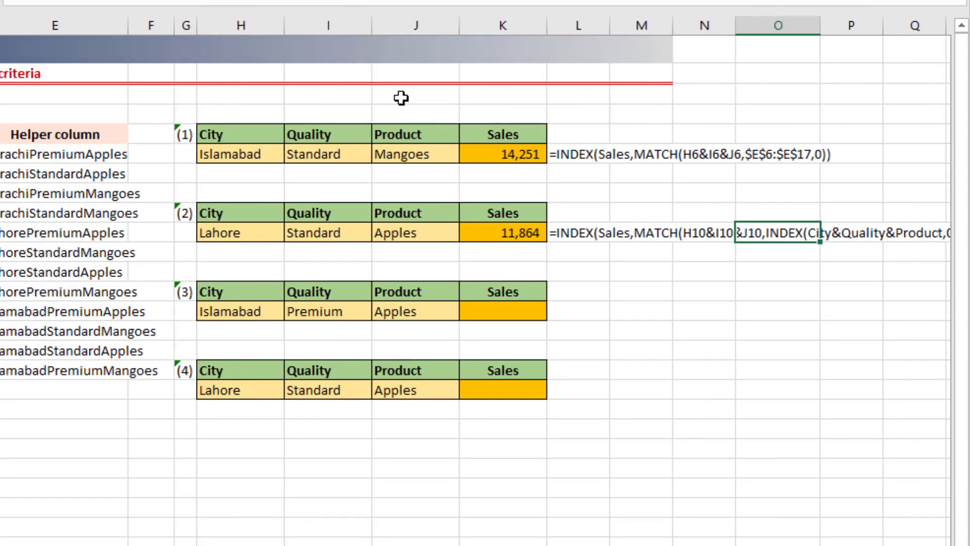
left_click_drag(284, 20, 266, 21)
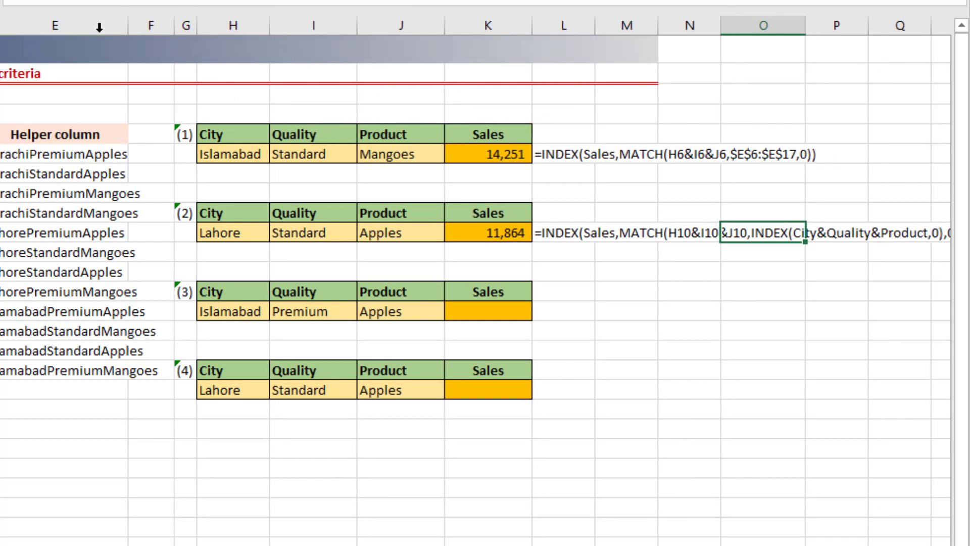
left_click_drag(127, 23, 102, 23)
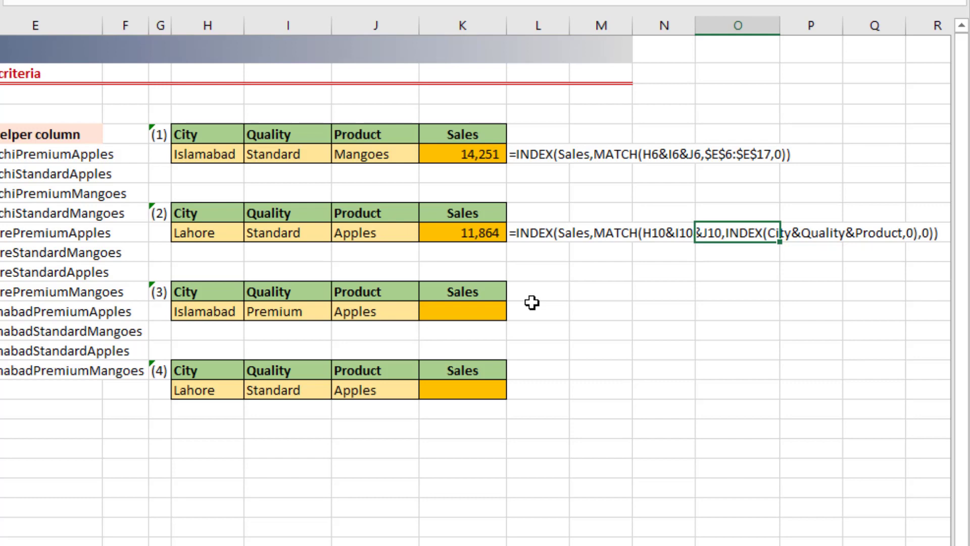
Step: Start an INDEX formula in K14 with Sales as the array and a nested MATCH as the row number
left_click(457, 310)
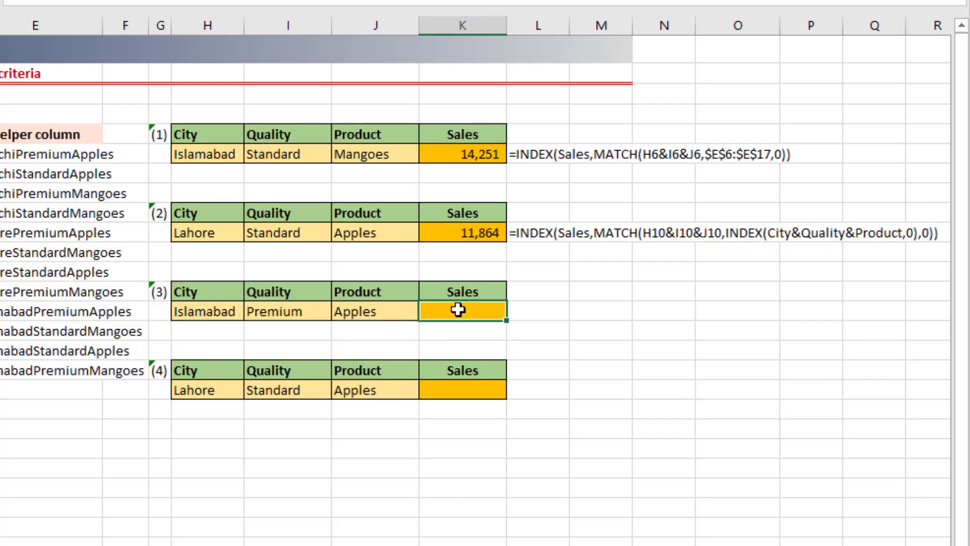
type("=INDEX(")
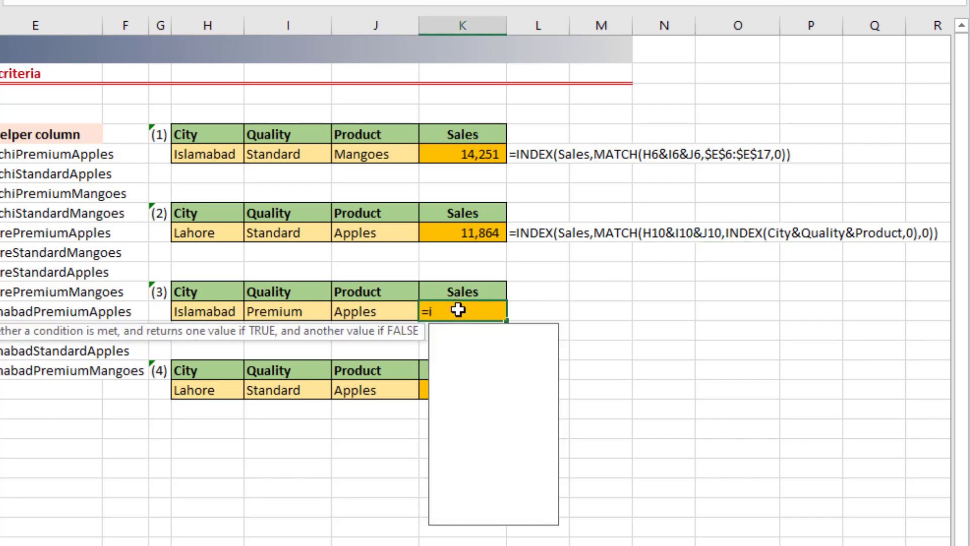
type("S")
key("Tab")
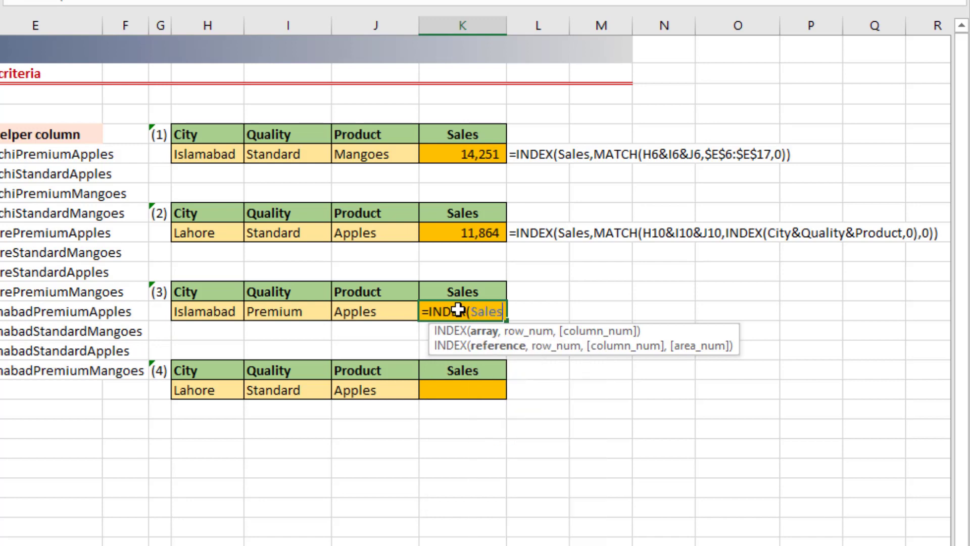
type(",M")
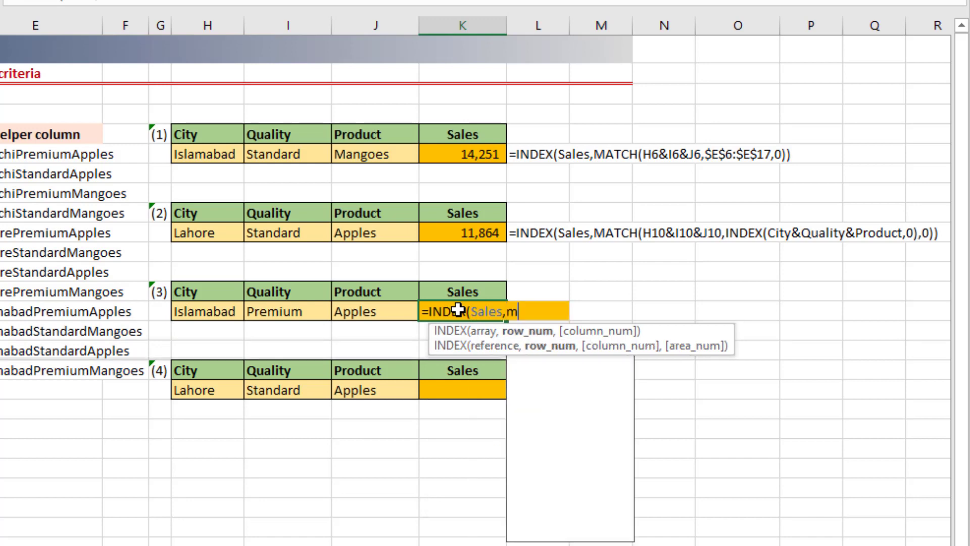
key("Tab")
Step: Set the MATCH lookup value to the joined criteria cells H14&I14&J14
key("Left")
key("Left")
key("Left")
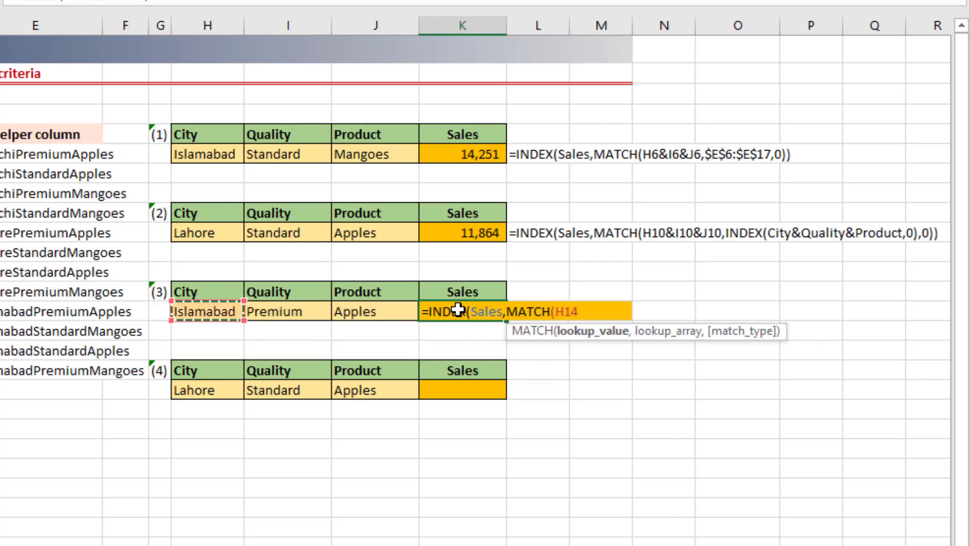
type("&")
key("Left")
key("Left")
type("&")
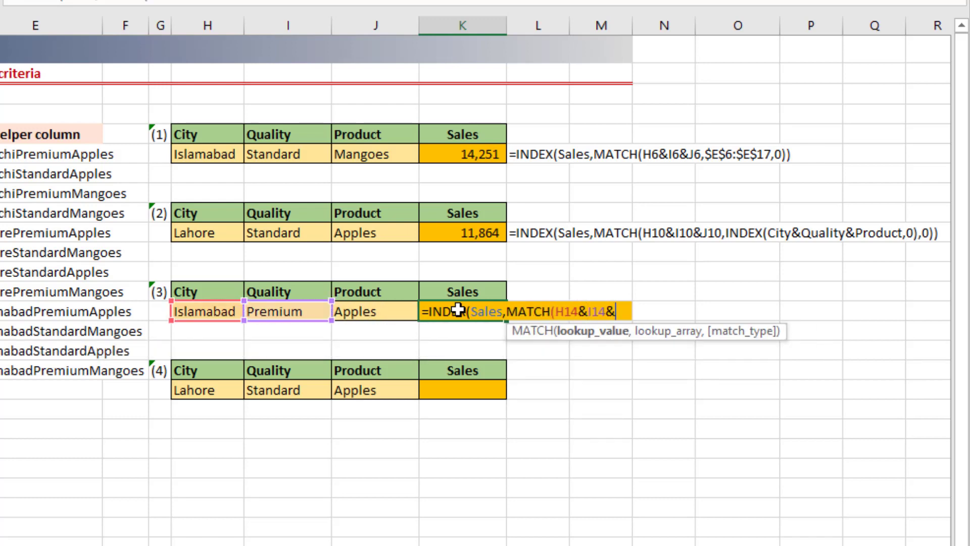
key("Left")
type(",")
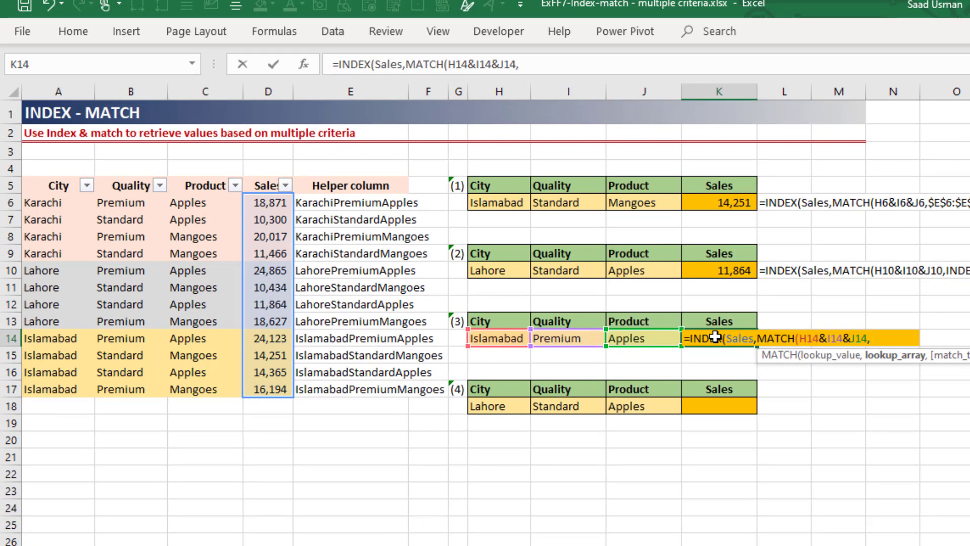
Step: Set the MATCH lookup array to the joined named ranges City&Quality&Product
type("city")
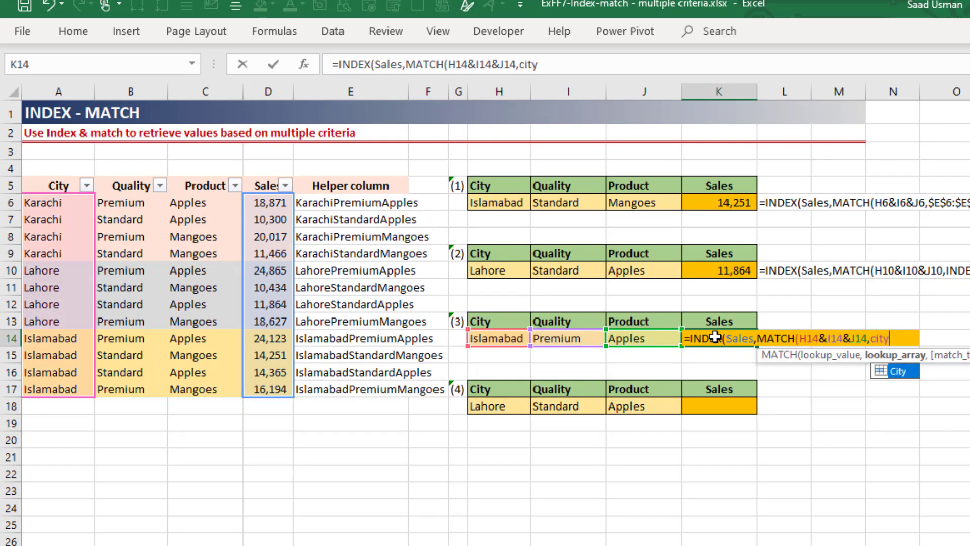
key("Tab")
type("&")
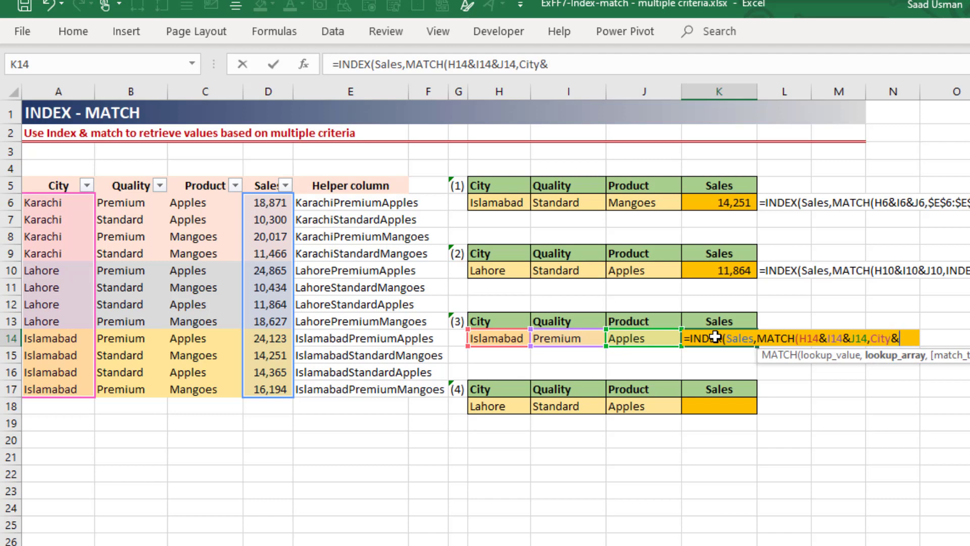
type("Qualit")
key("Tab")
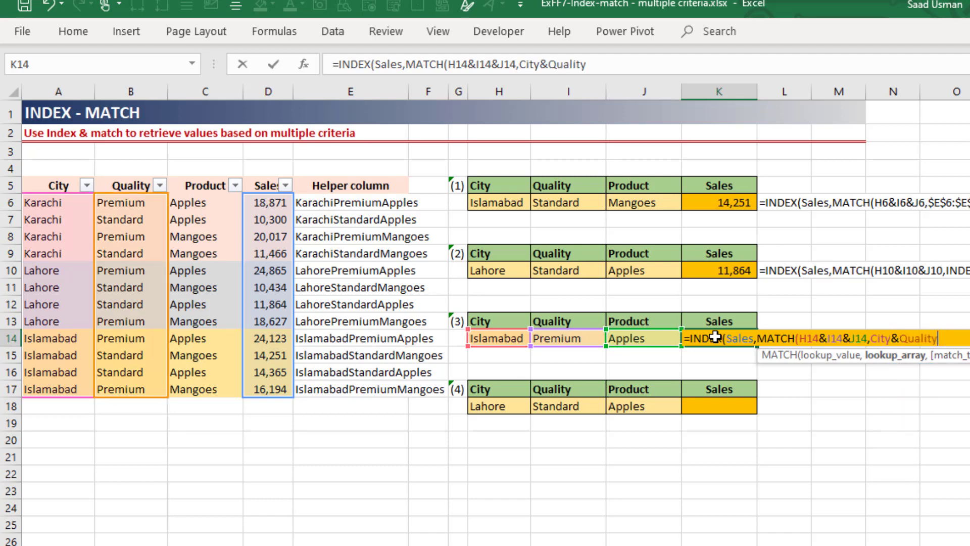
type("&Produ")
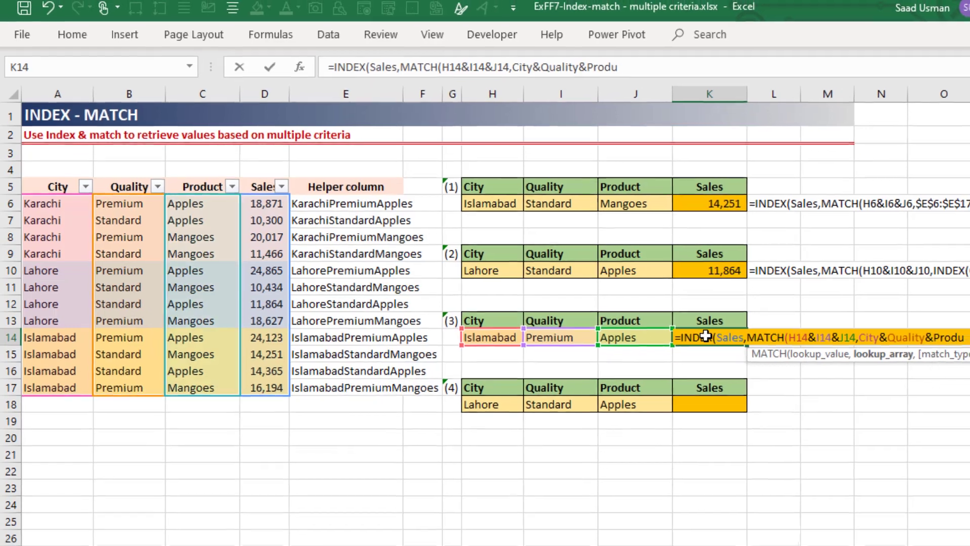
type("ct")
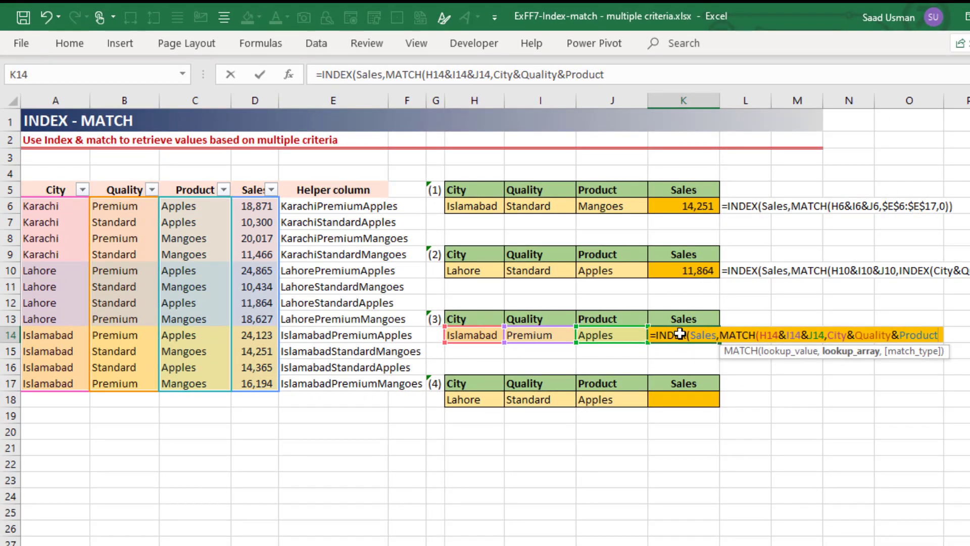
Step: Evaluate the City&Quality&Product part of the K14 formula to inspect its array, and restore the named ranges
left_click_drag(827, 335, 938, 335)
key("F9")
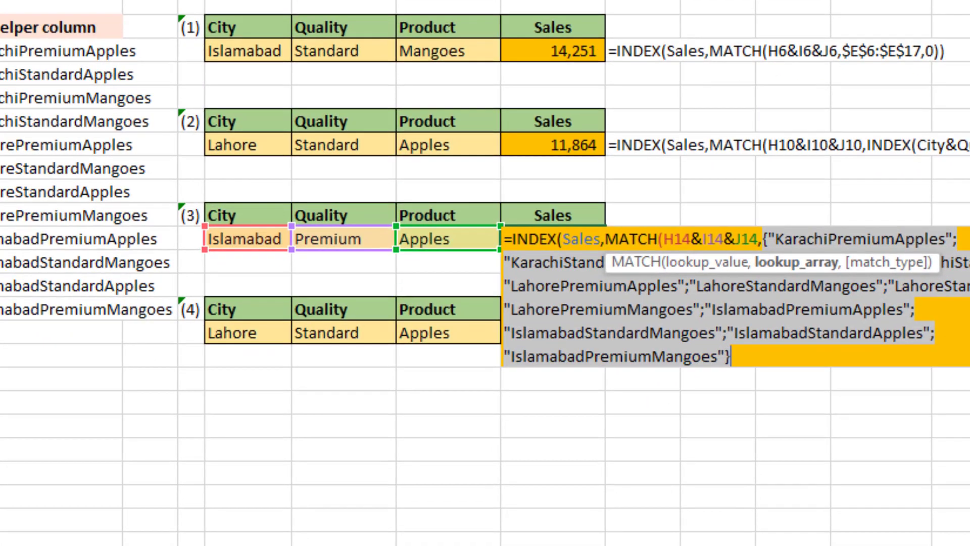
key("ctrl+z")
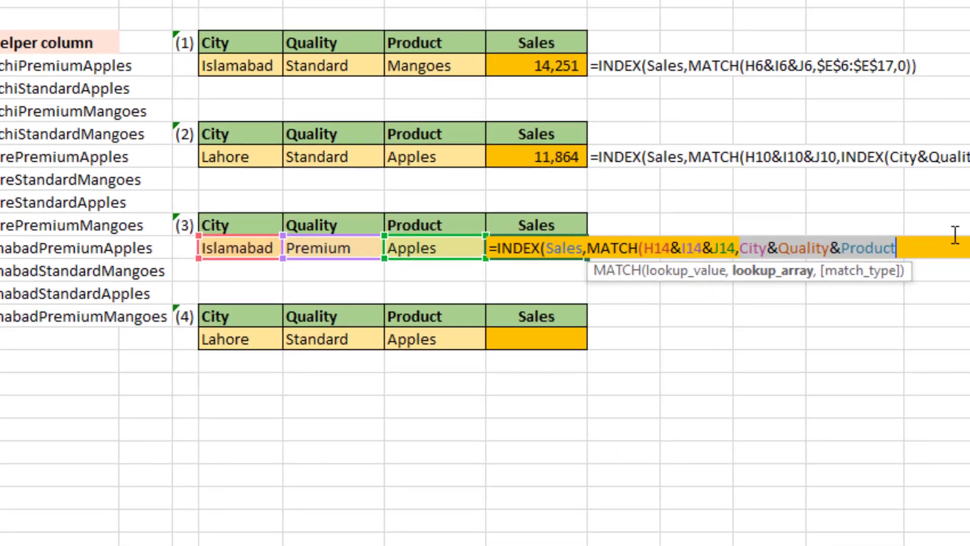
left_click(950, 242)
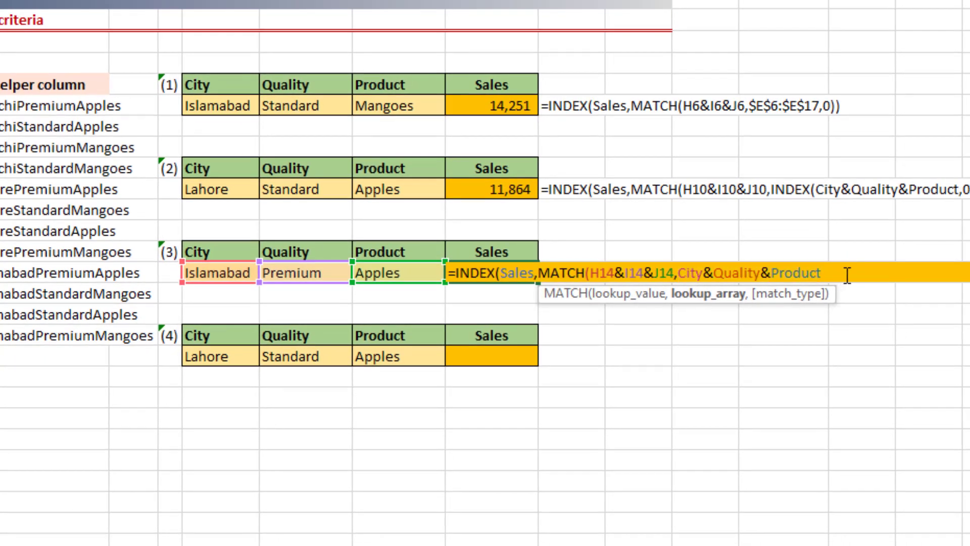
Step: Set the MATCH type to 0, close both functions and enter the K14 formula as a normal formula
type(",0)")
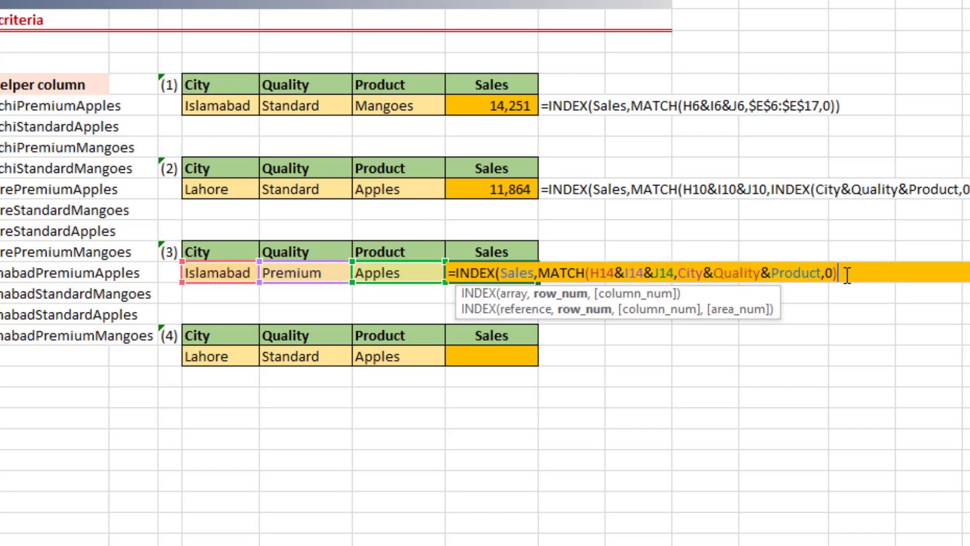
type(")")
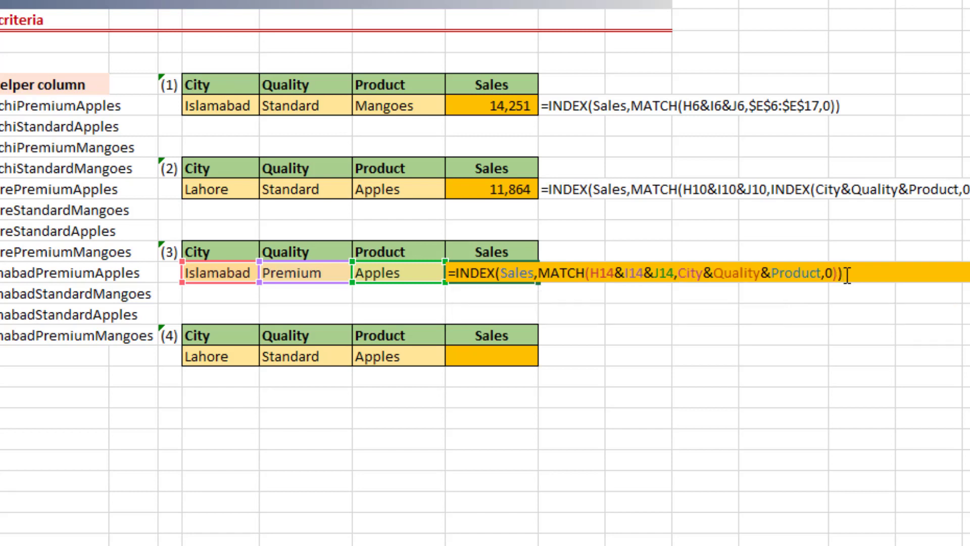
key("Return")
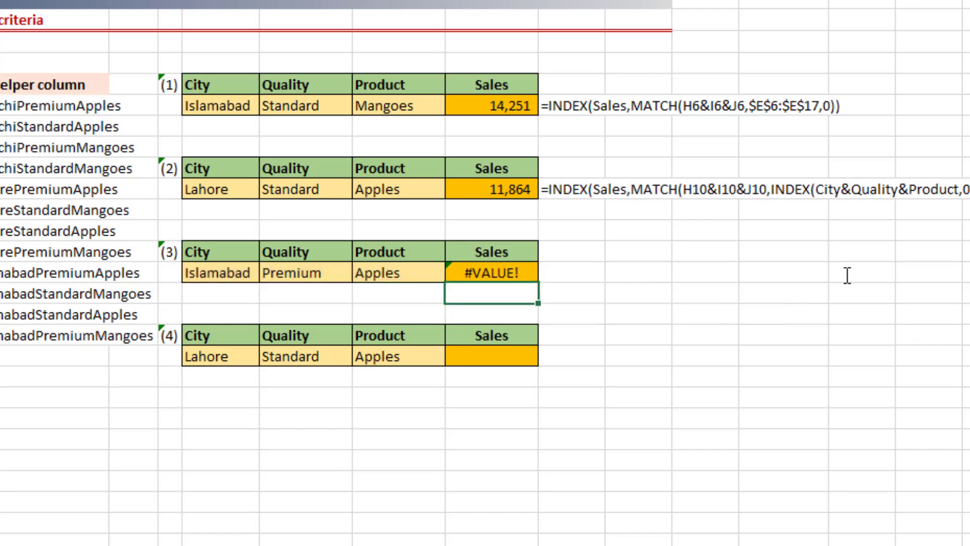
Step: Re-enter the K14 formula as an array formula and check its result against the Islamabad, Premium, Apples row in A14:D14
key("Up")
key("F2")
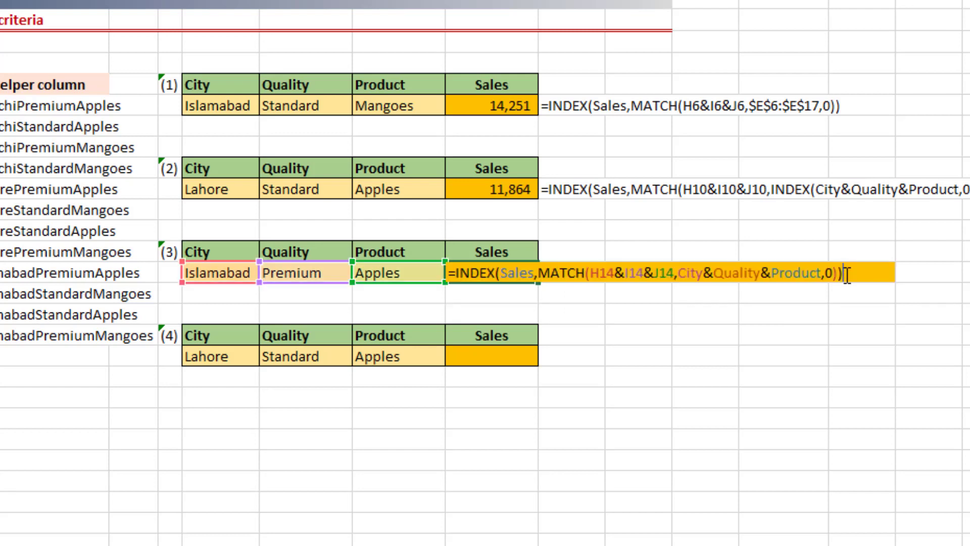
key("ctrl+shift+Return")
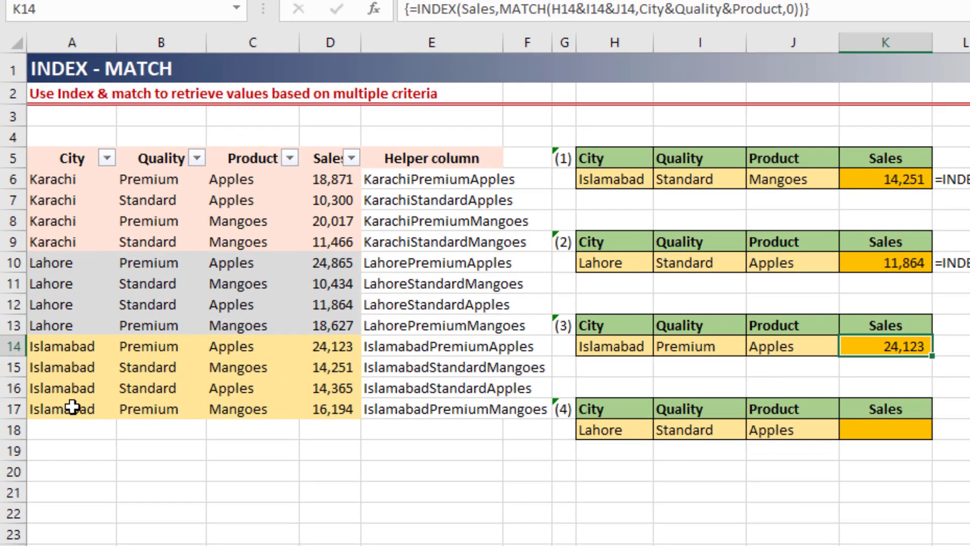
left_click_drag(70, 410, 155, 409)
left_click_drag(65, 348, 320, 347)
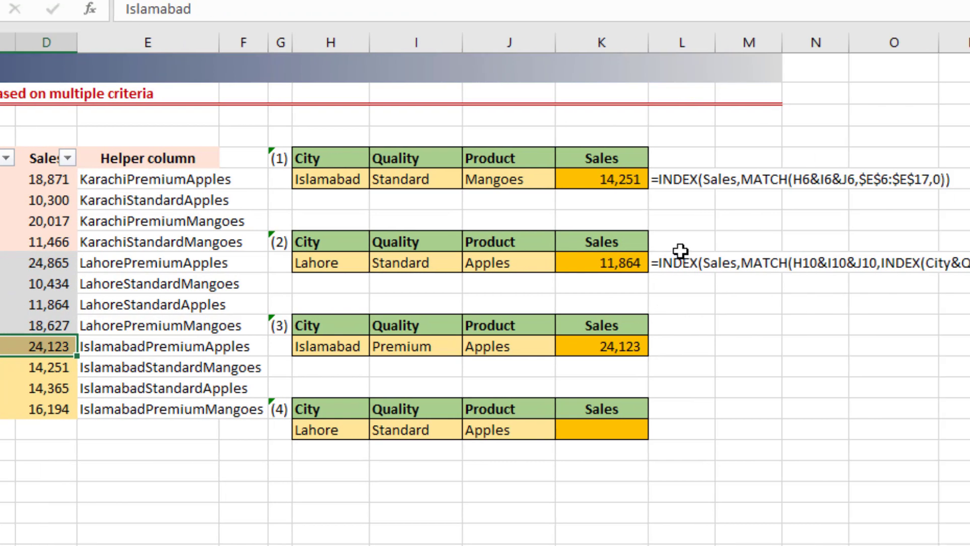
Step: Copy the FORMULATEXT formula from L10 into L14 to display the K14 formula as text
left_click(959, 254)
key("ctrl+c")
key("Down")
key("Down")
key("Down")
key("Down")
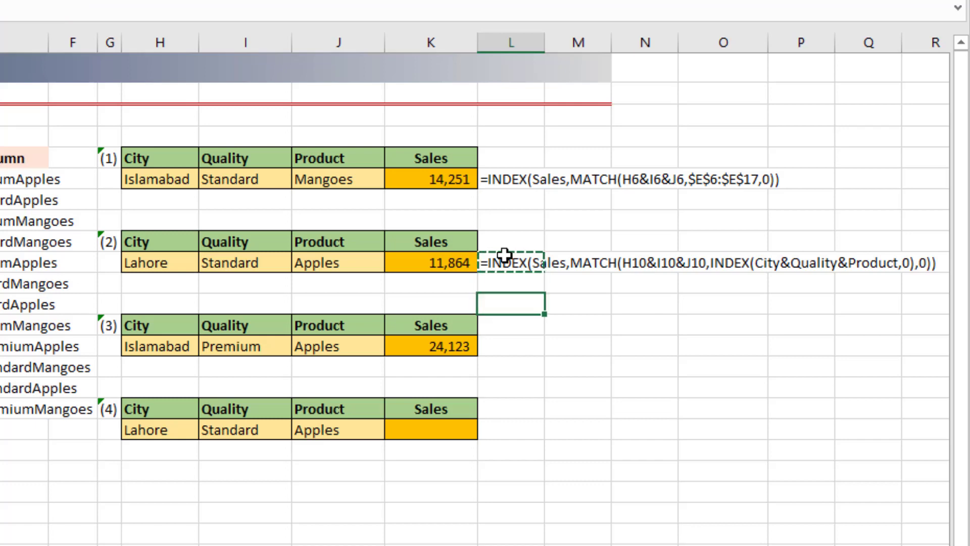
key("ctrl+v")
key("Escape")
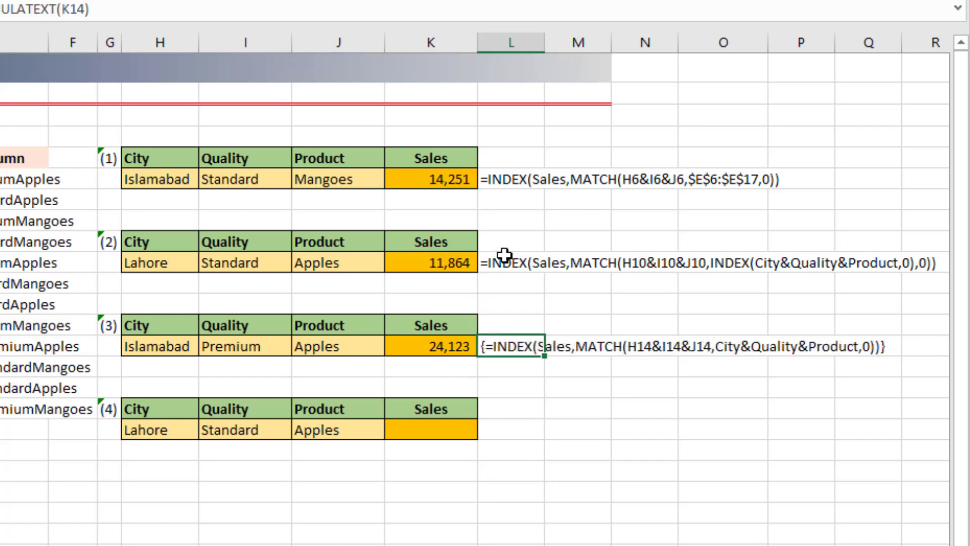
key("Down")
key("Down")
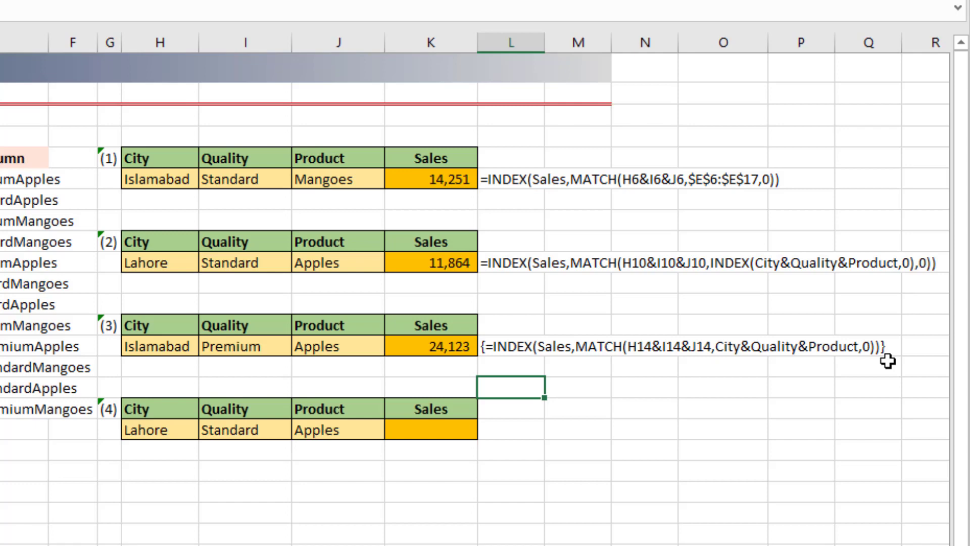
Step: Open the K14 formula to review how it looks in edit mode, and confirm it again as an array formula
left_click(424, 344)
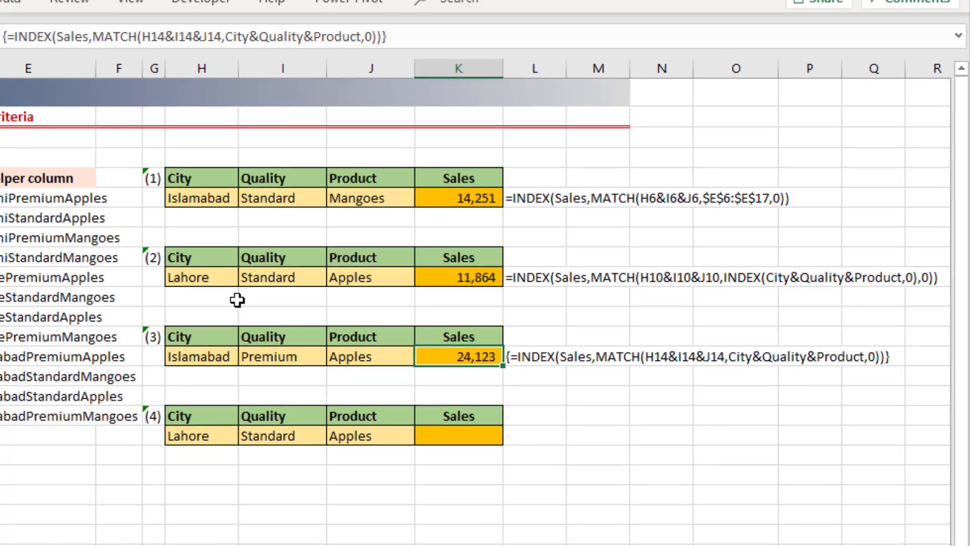
key("F2")
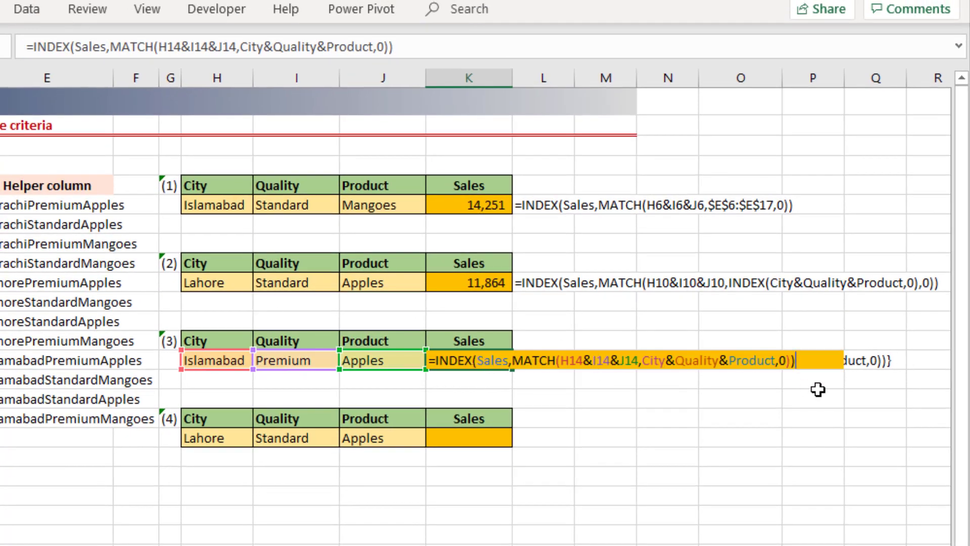
key("ctrl+shift+Return")
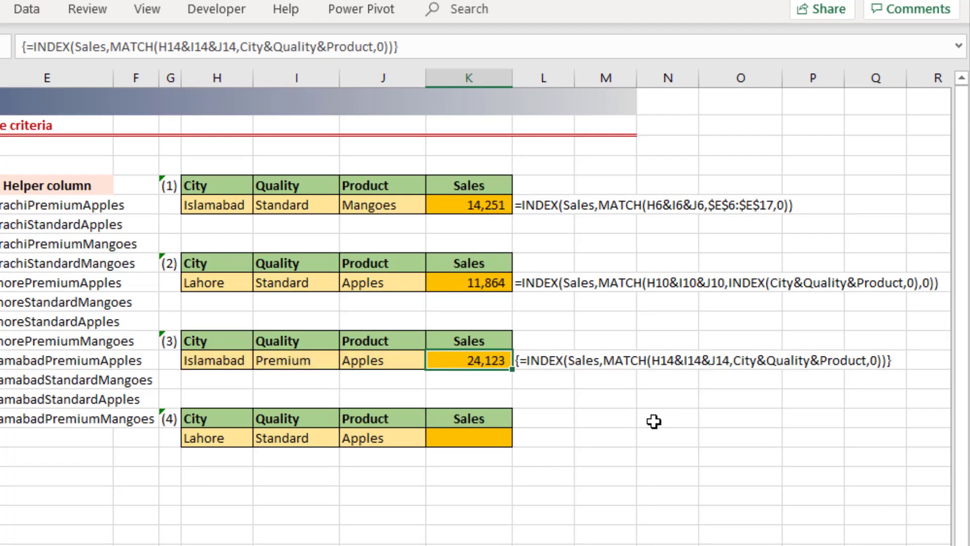
Step: Start an INDEX formula in K18 with Sales as the array and a nested MATCH as the row number
key("Down")
key("Down")
key("Down")
key("Down")
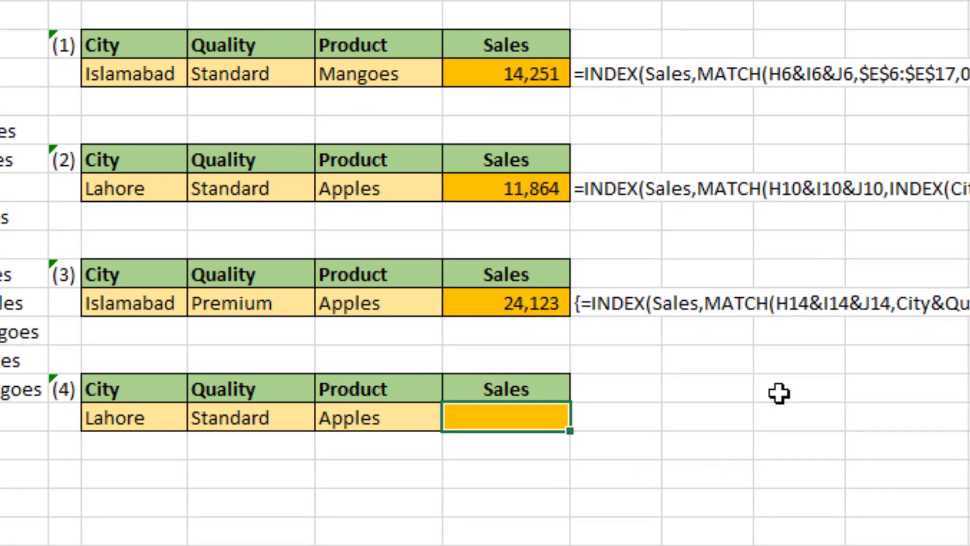
type("=ind")
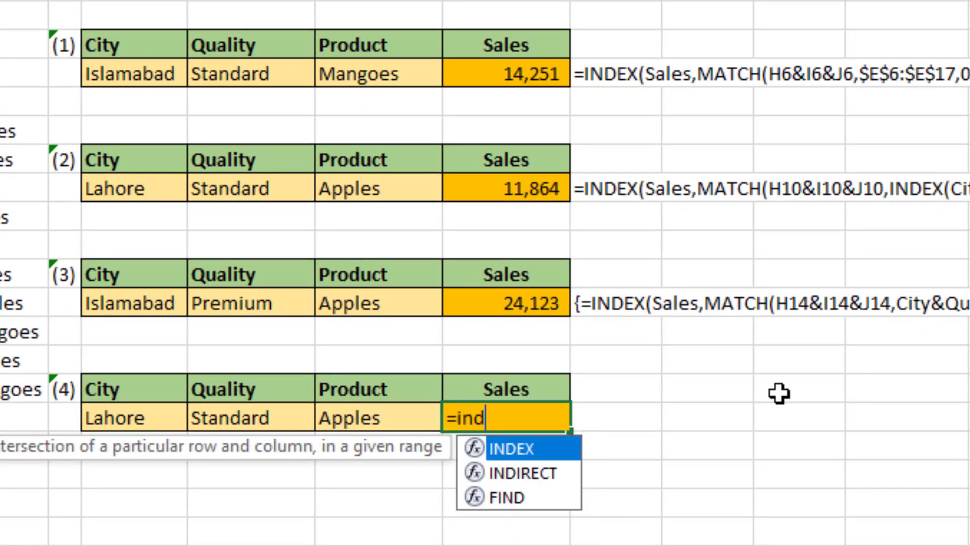
key("Tab")
type("sa")
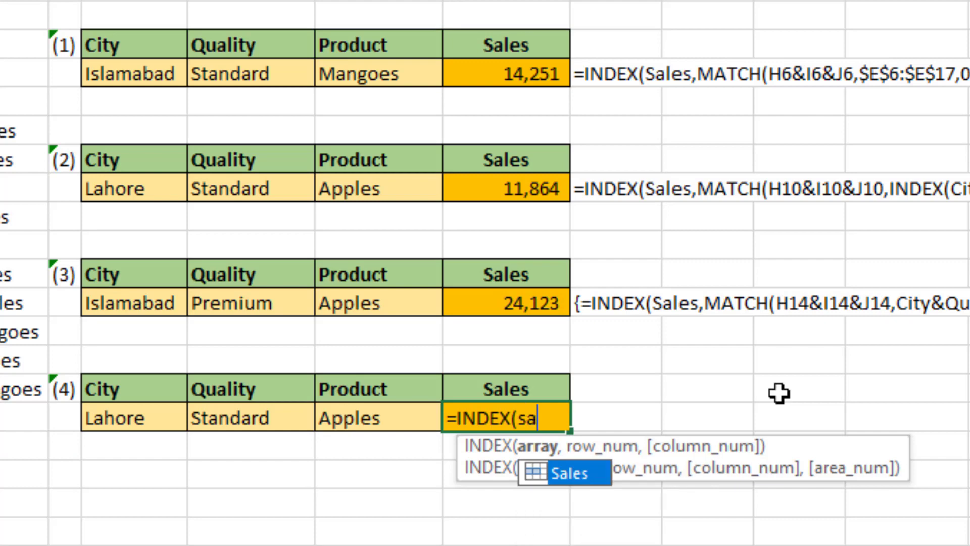
key("Tab")
type(",")
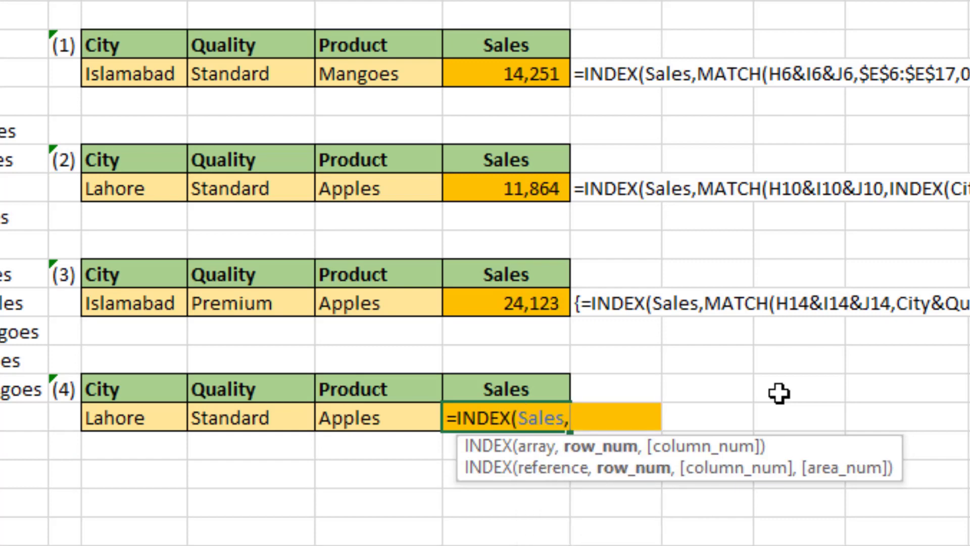
type("mat")
key("Tab")
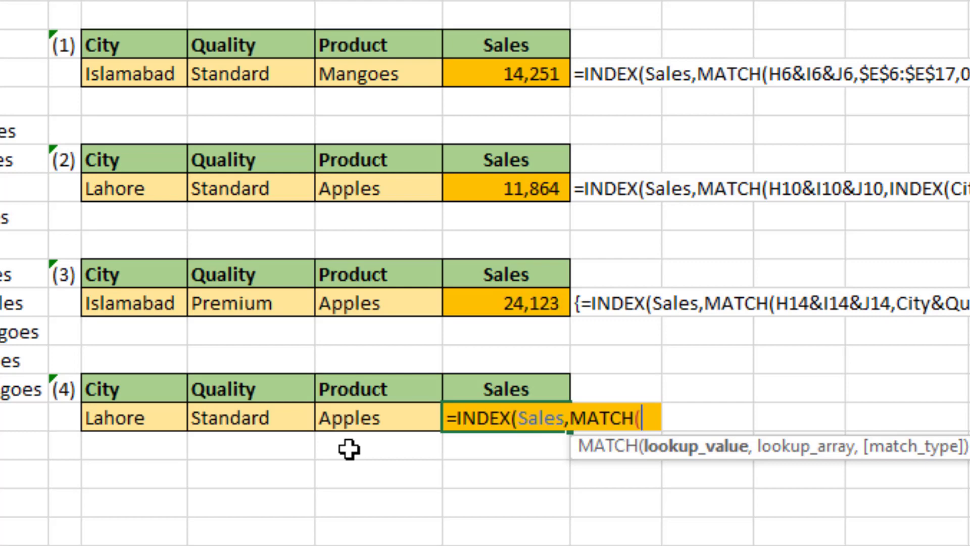
Step: Leave the MATCH lookup value empty and begin its lookup array in K18 with the condition (City=H18)
type(",(")
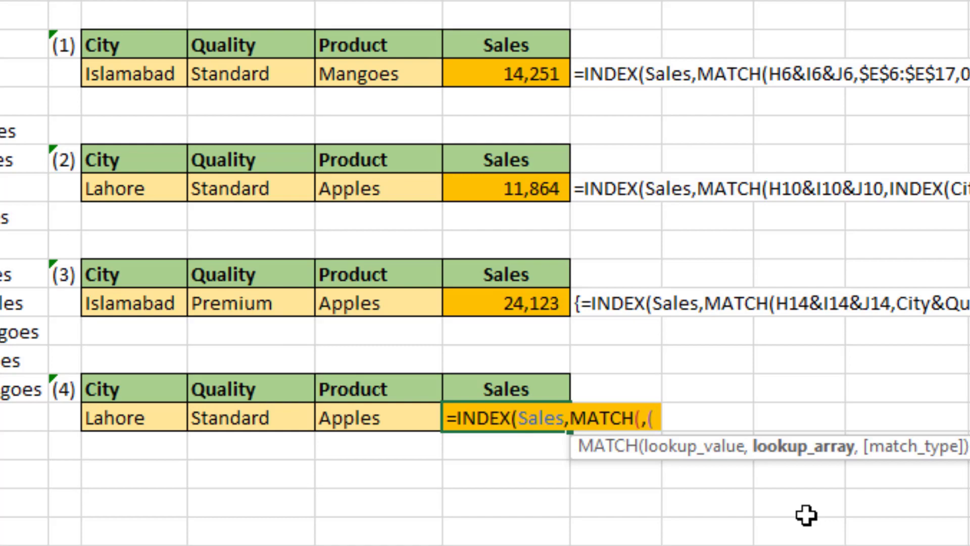
type("city")
key("Tab")
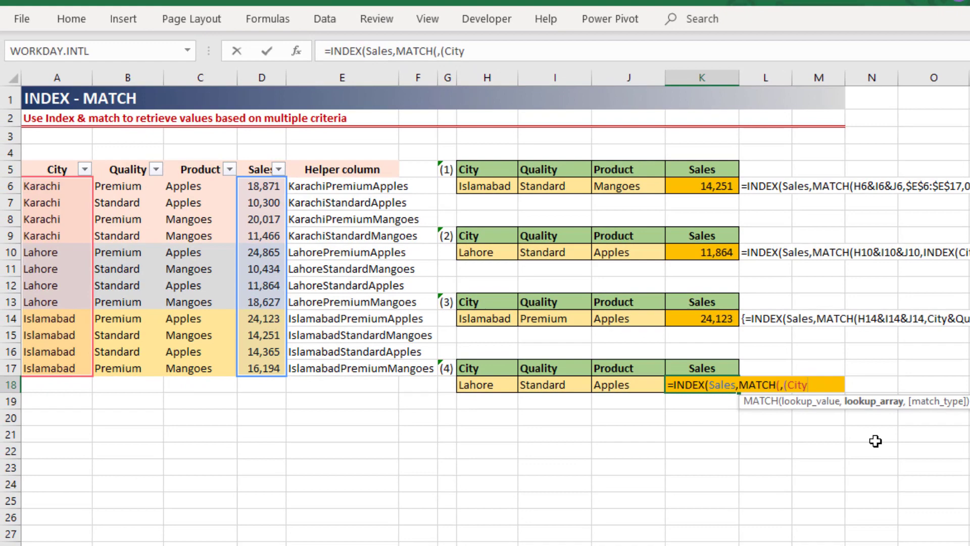
type("=")
key("Left")
key("Left")
key("Left")
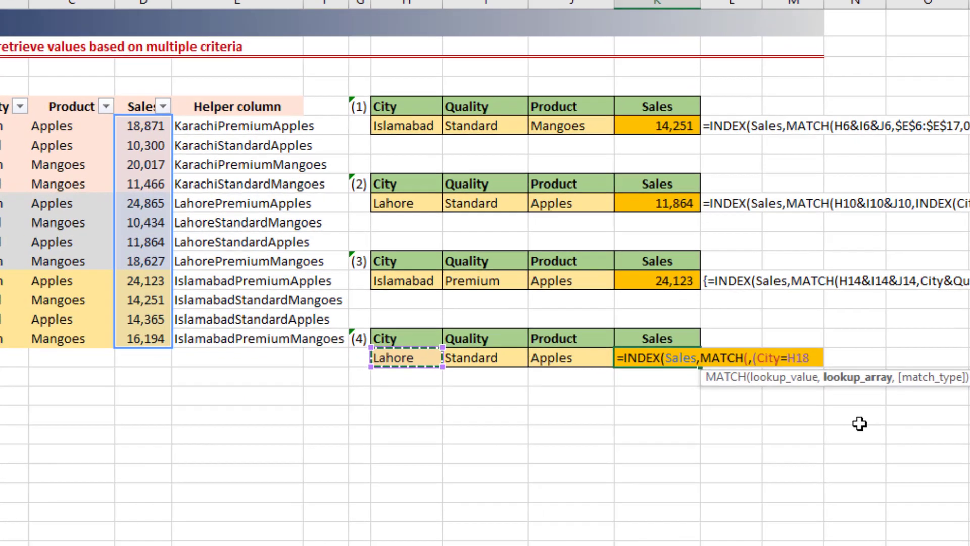
type(")")
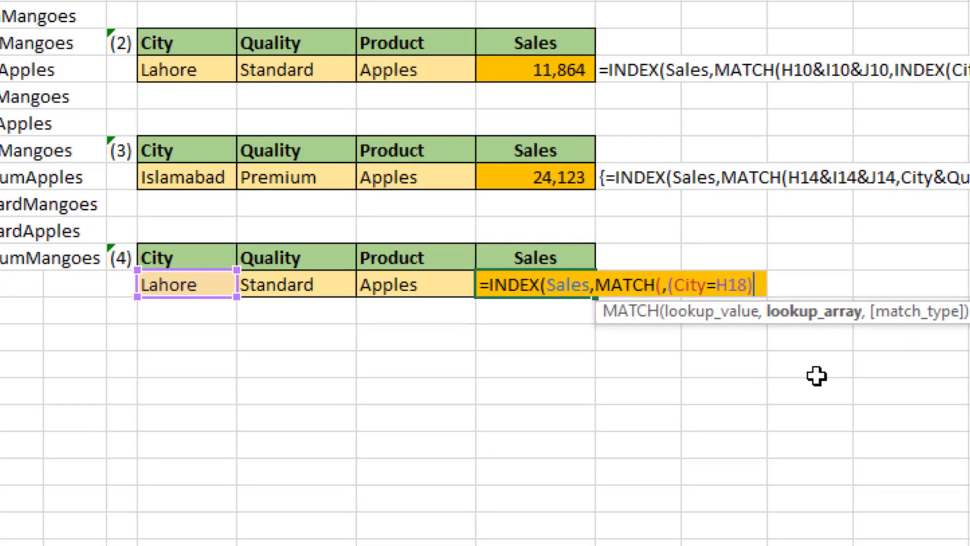
type("*(")
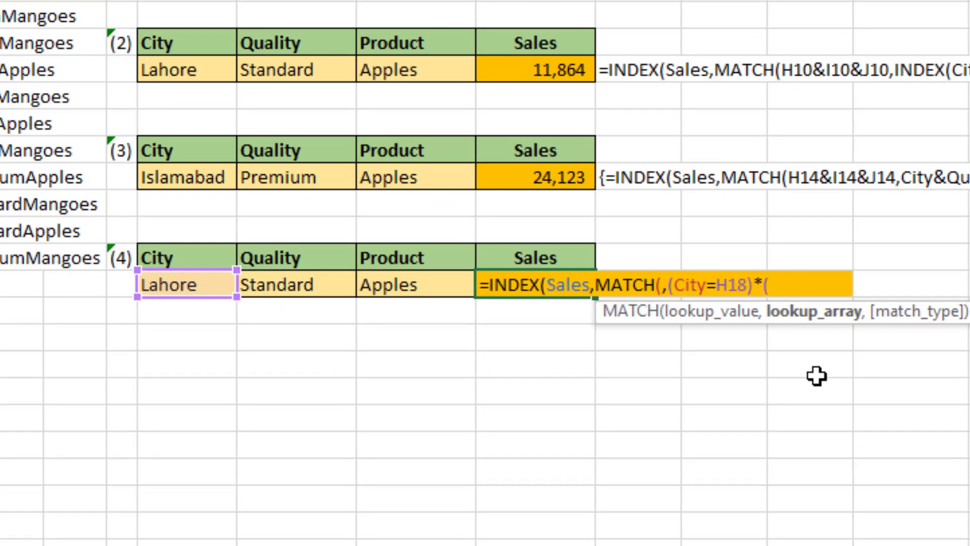
type("Quality=")
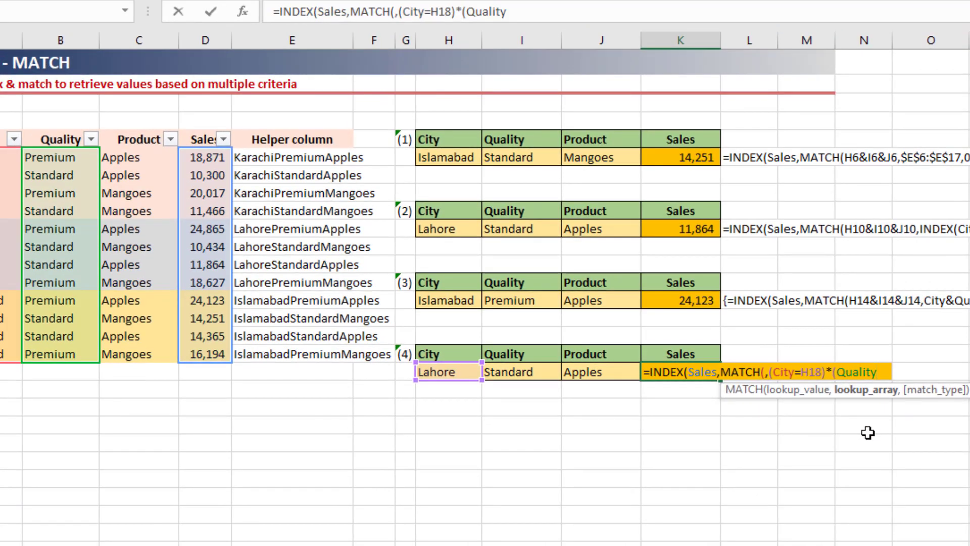
Step: Multiply the City condition in the K18 lookup array by a second condition, (Quality=I18)
key("Left")
key("Left")
key("Left")
key("Right")
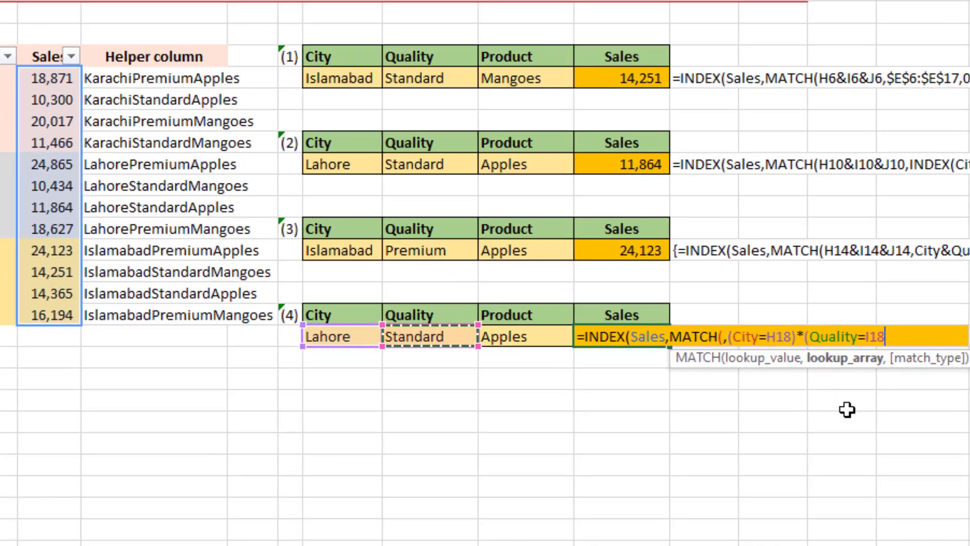
type(")*(")
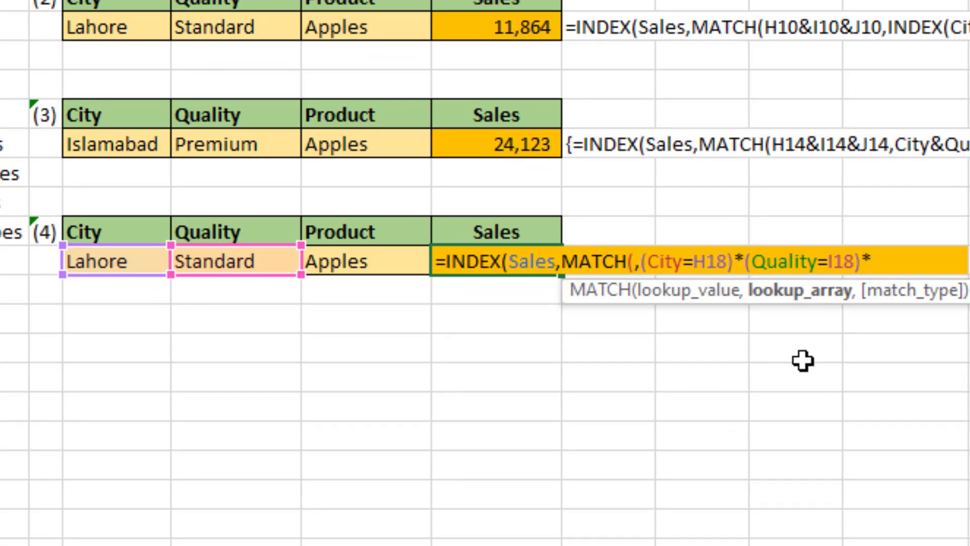
type("Produ")
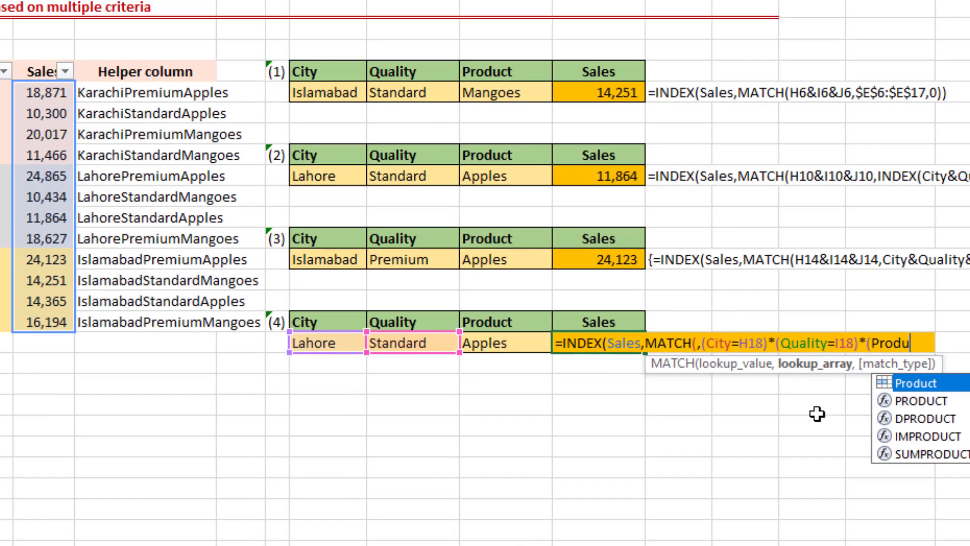
Step: Complete the K18 lookup array with the third condition, (Product=J18), multiplied with the other two
key("Tab")
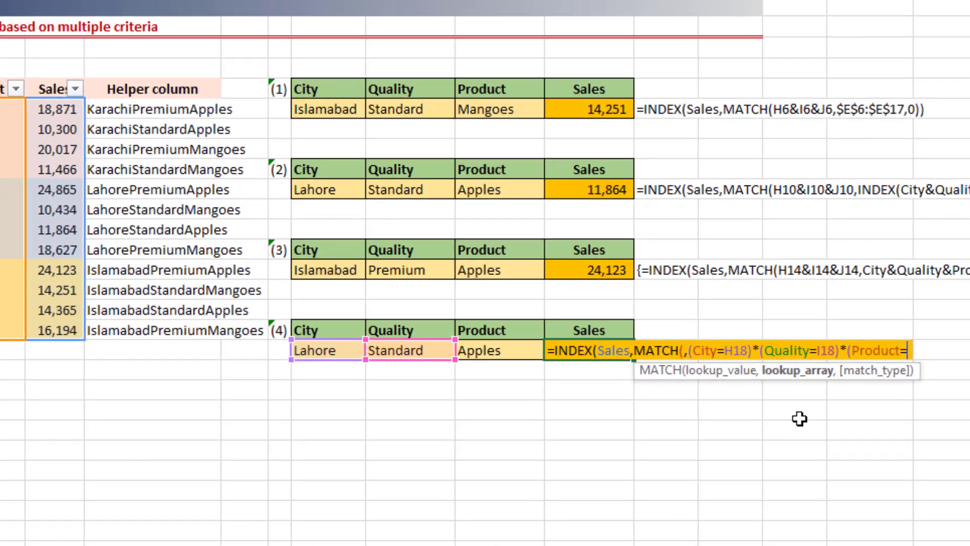
type("=")
key("Left")
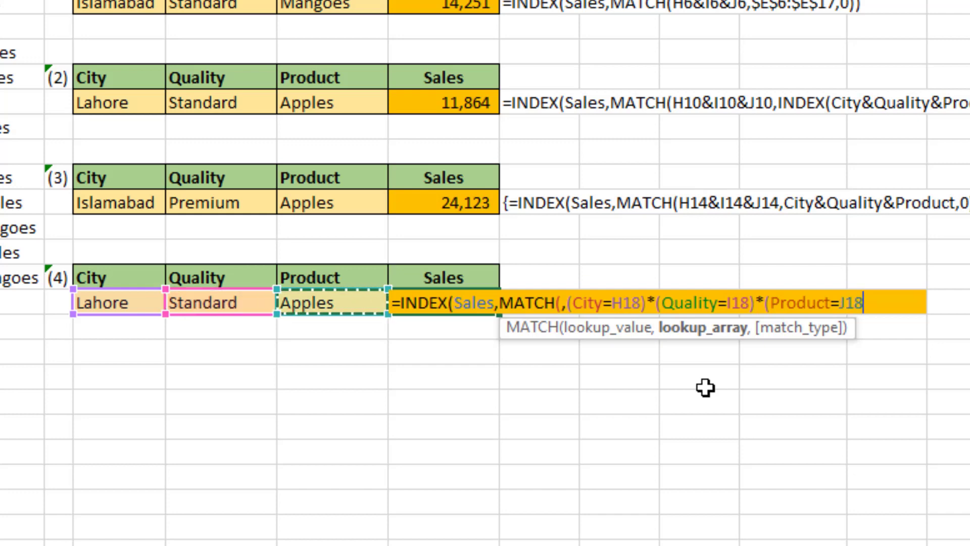
type(")")
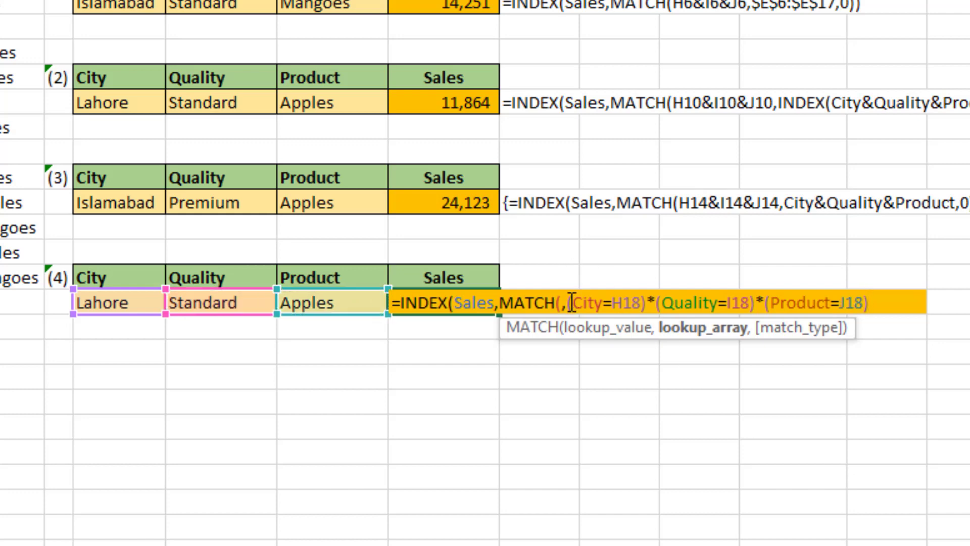
Step: Evaluate the three multiplied conditions inside the K18 formula to inspect the resulting array, and restore the original expression
left_click_drag(564, 302, 897, 302)
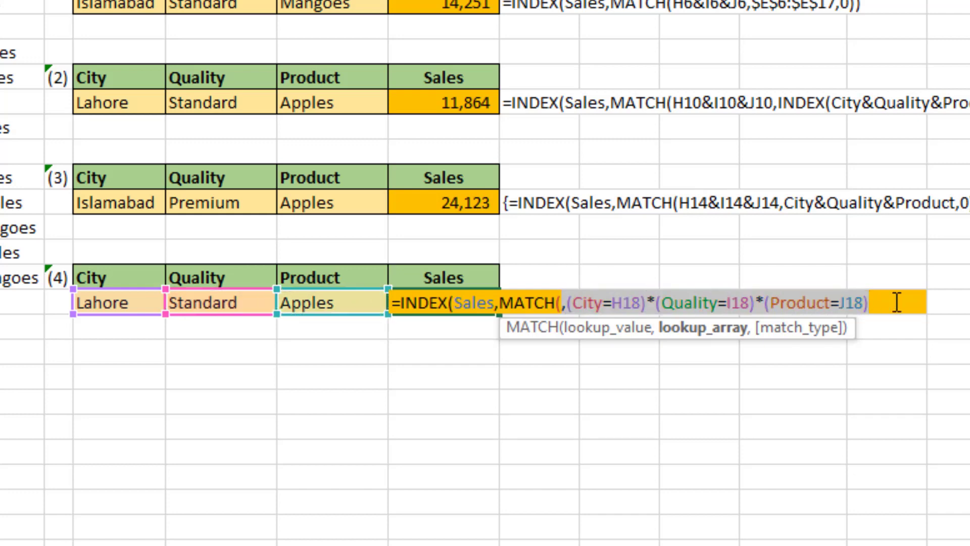
left_click(570, 303)
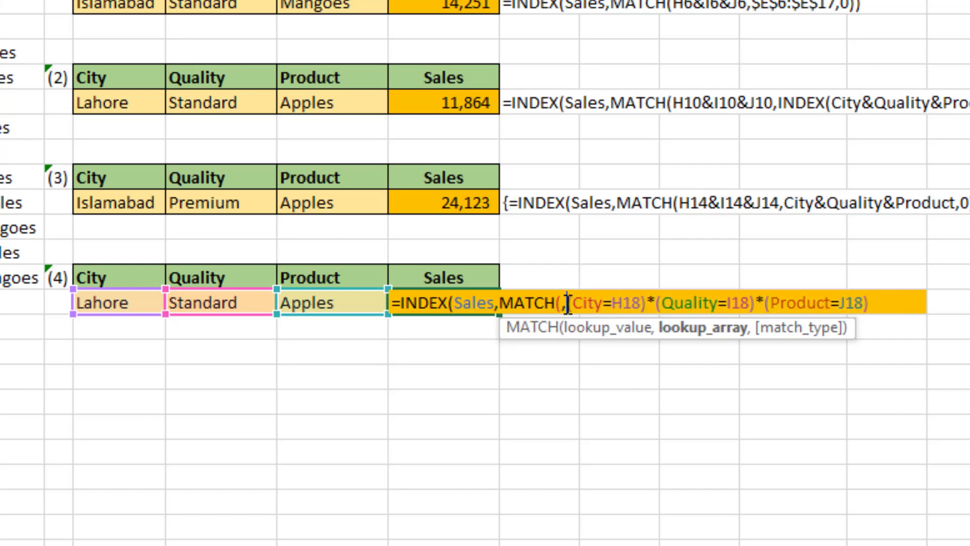
left_click_drag(571, 303, 933, 306)
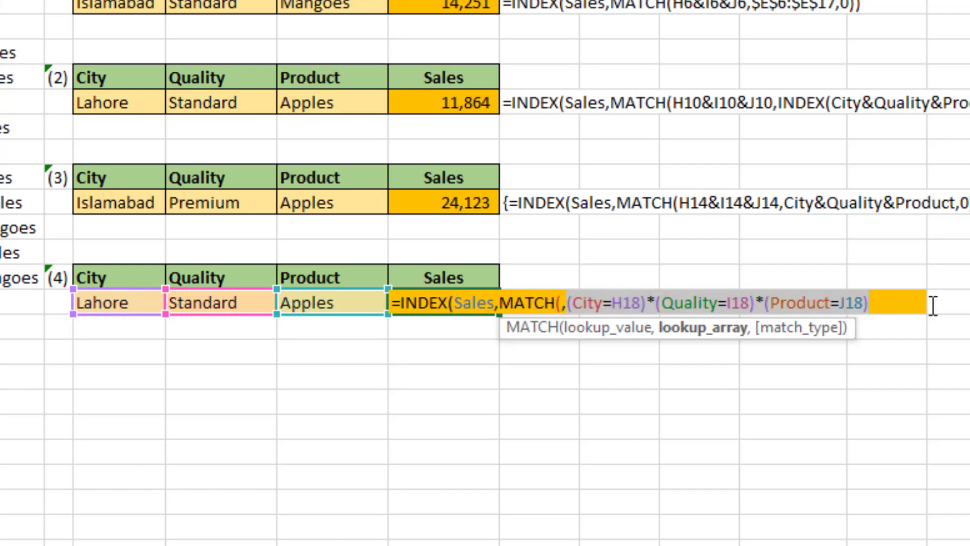
key("F9")
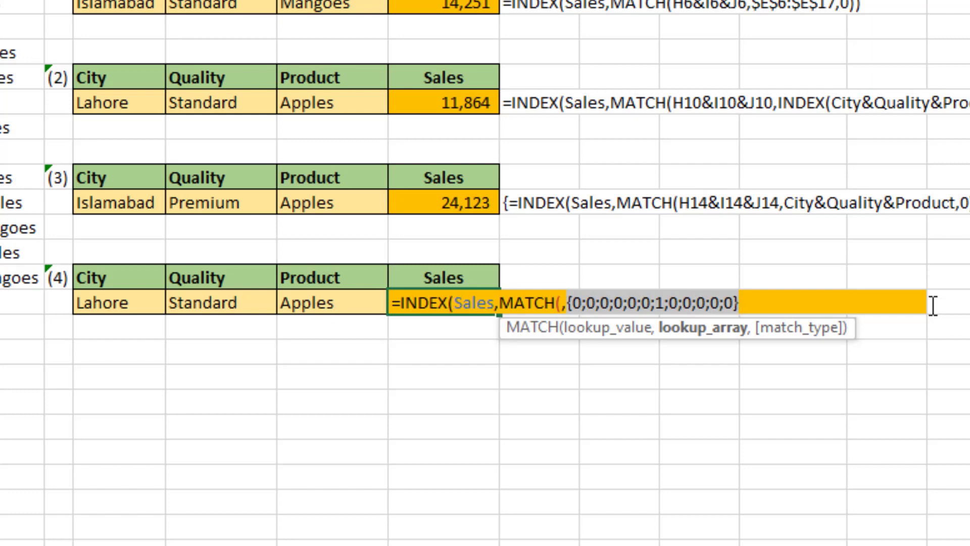
key("ctrl+z")
key("ctrl+y")
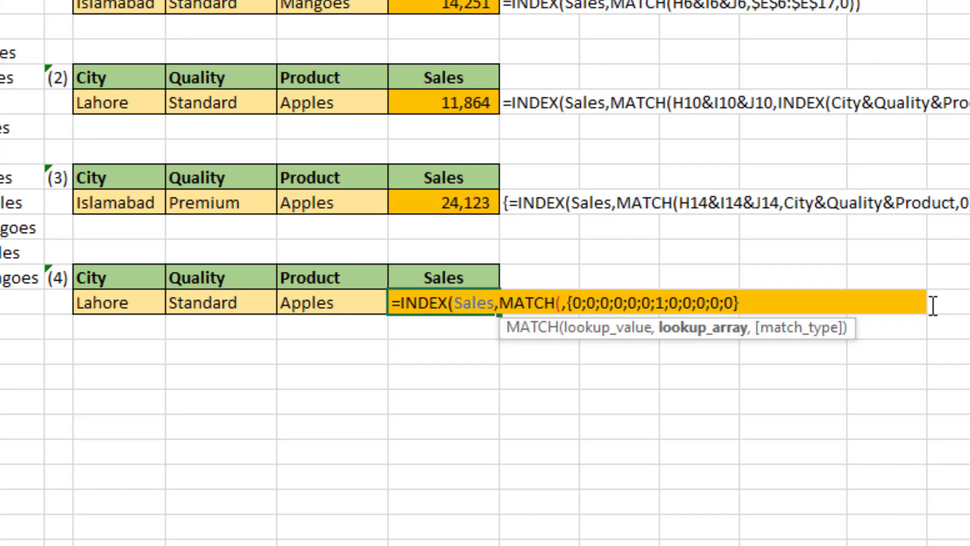
key("ctrl+z")
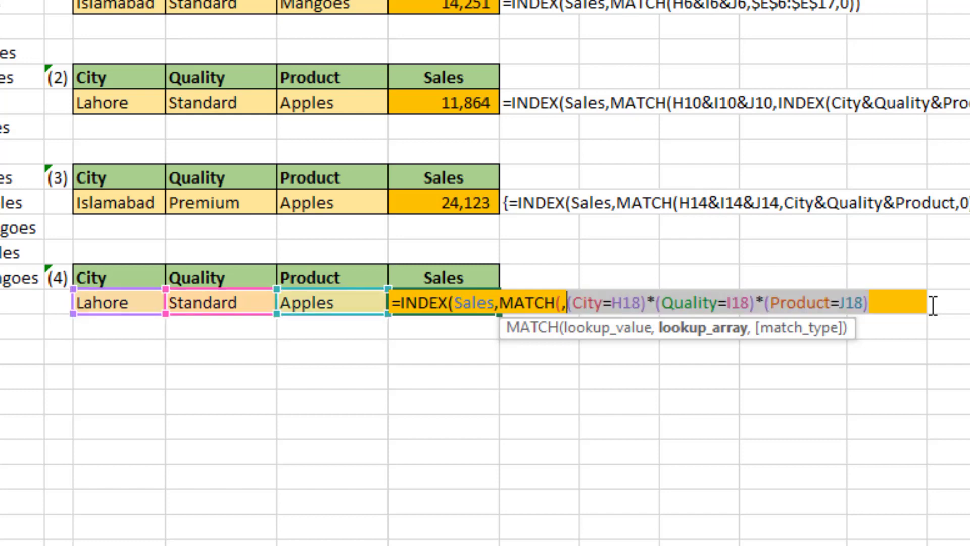
Step: Set the MATCH lookup value to 1 and the match type to 0 in K18, and close the MATCH function
left_click(559, 304)
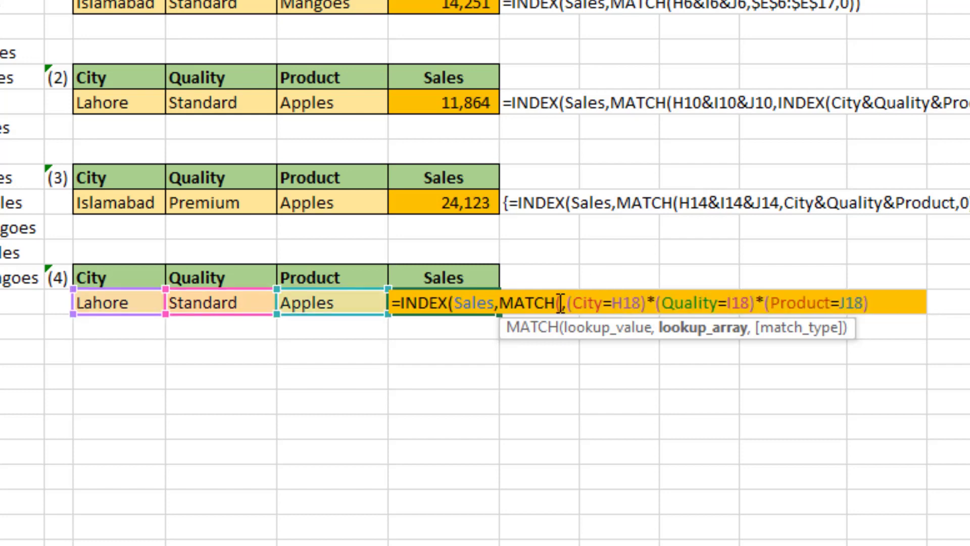
key("Right")
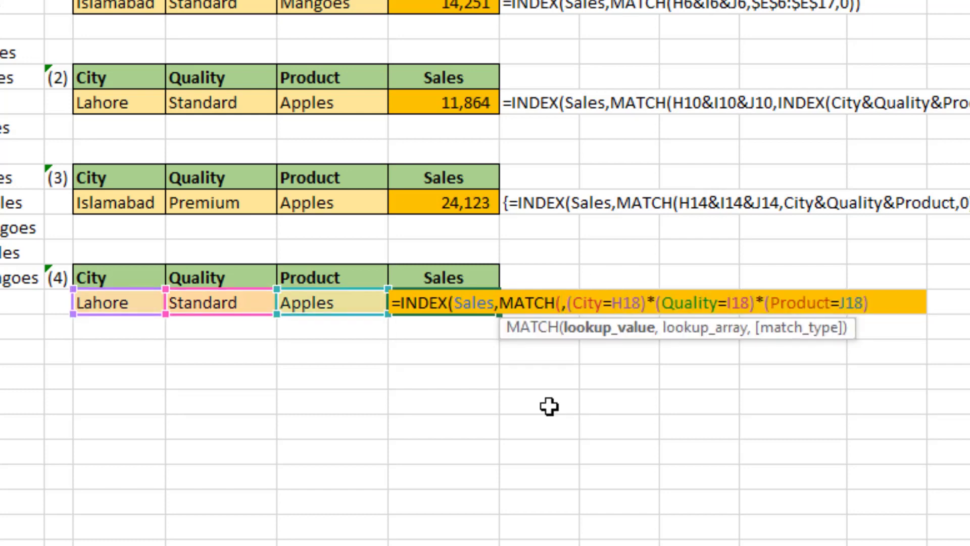
type("18)")
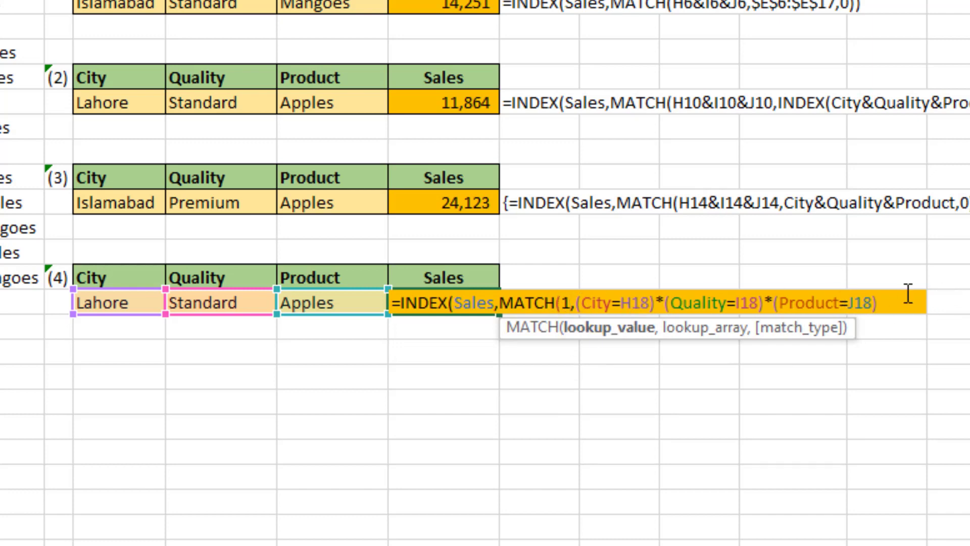
type(",")
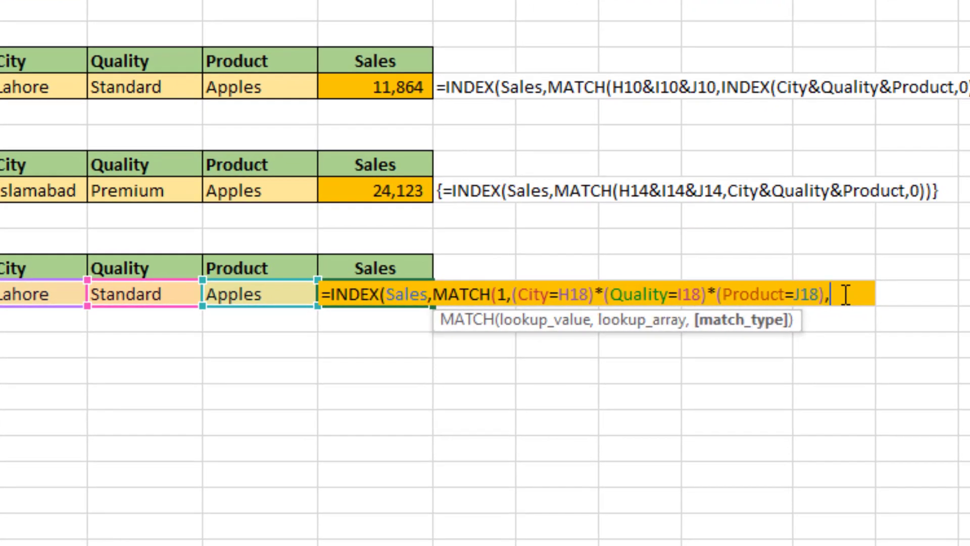
type("0)")
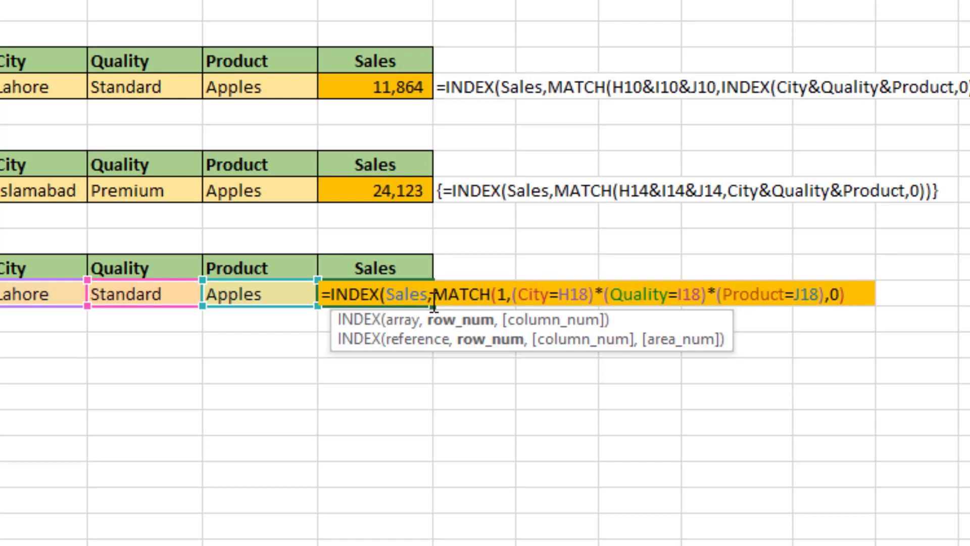
Step: Evaluate the whole MATCH part of the K18 formula to check the row number, and restore the expression
left_click_drag(434, 296, 905, 292)
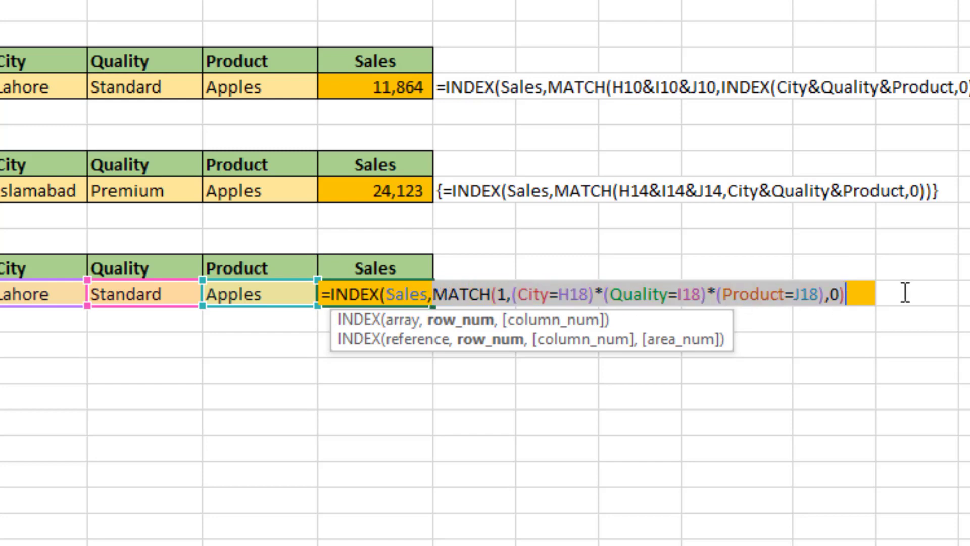
type("7")
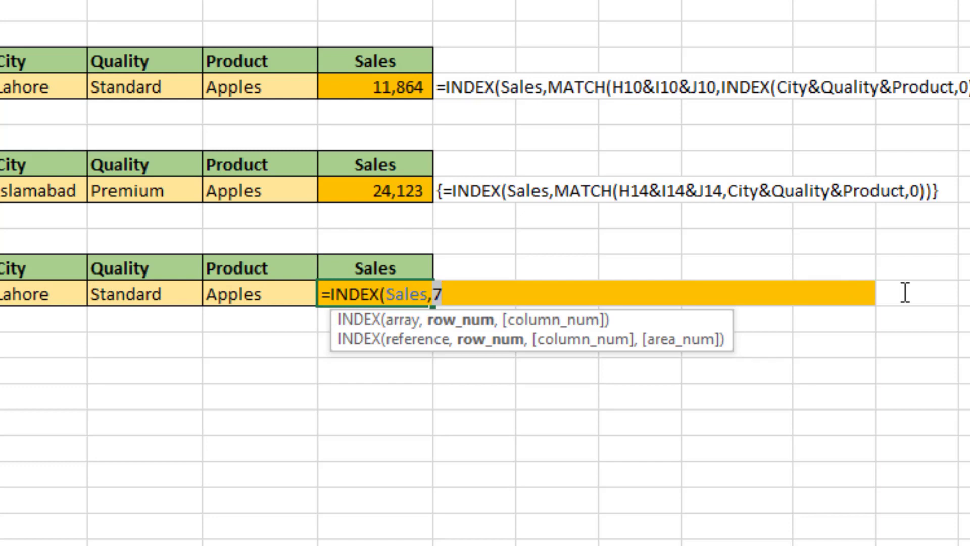
key("ctrl+z")
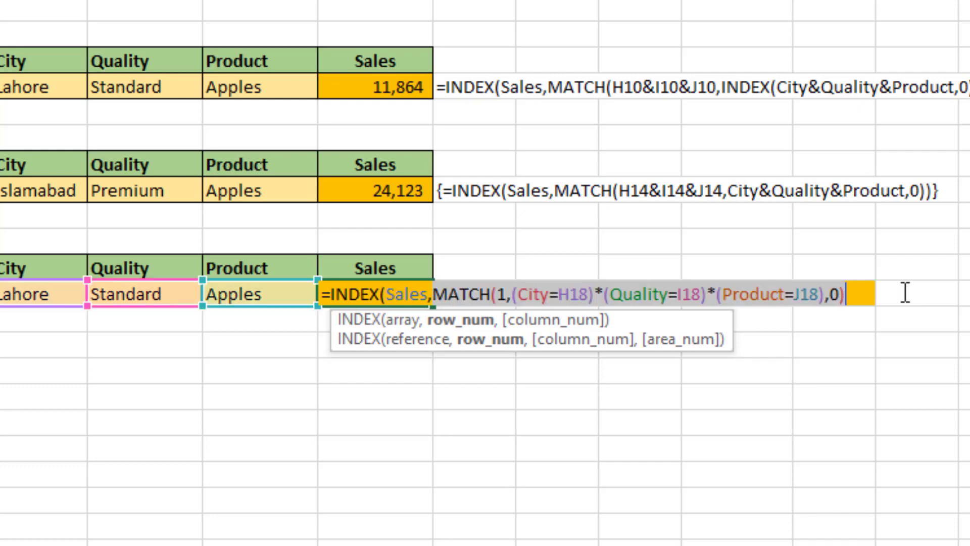
Step: Close the INDEX function in K18, enter the formula normally, and re-enter it as an array formula
left_click(874, 295)
type(")")
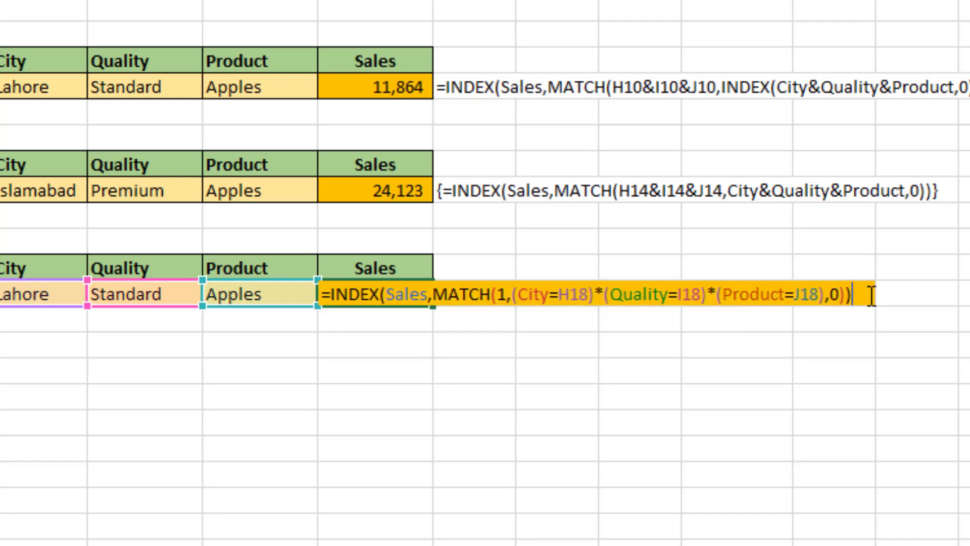
key("Return")
key("Up")
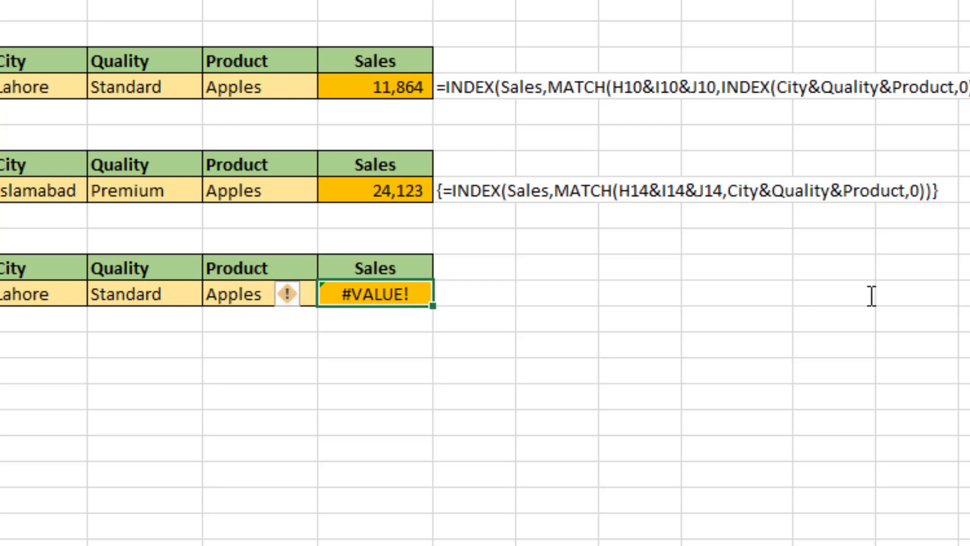
key("F2")
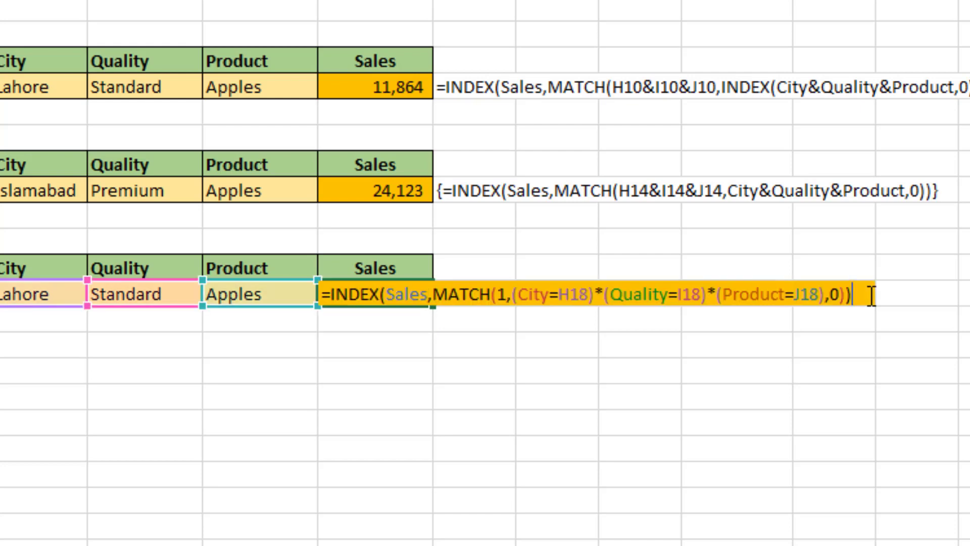
key("ctrl+shift+Return")
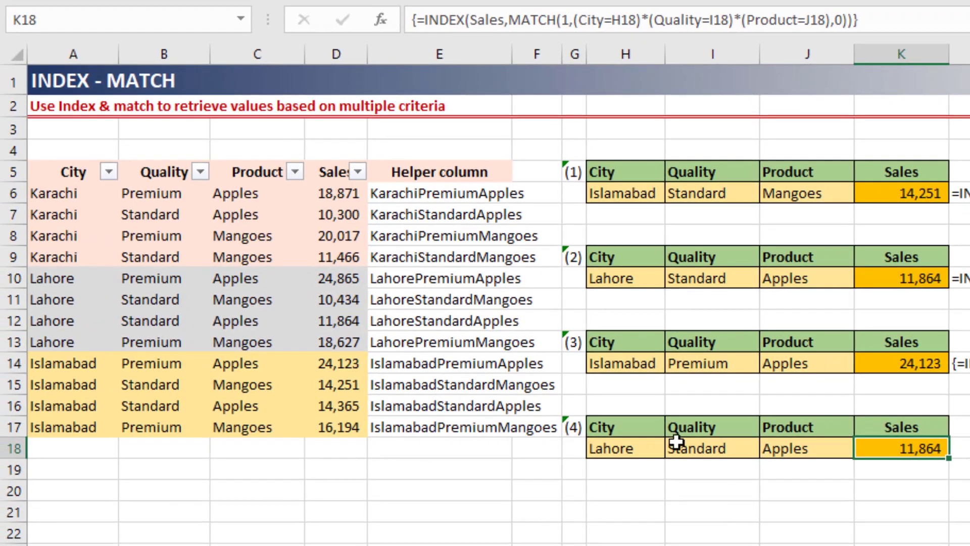
Step: Test the K18 formula with Karachi as the city in H18, and change the city to Islamabad
left_click(59, 290)
key("alt+Down")
key("Up")
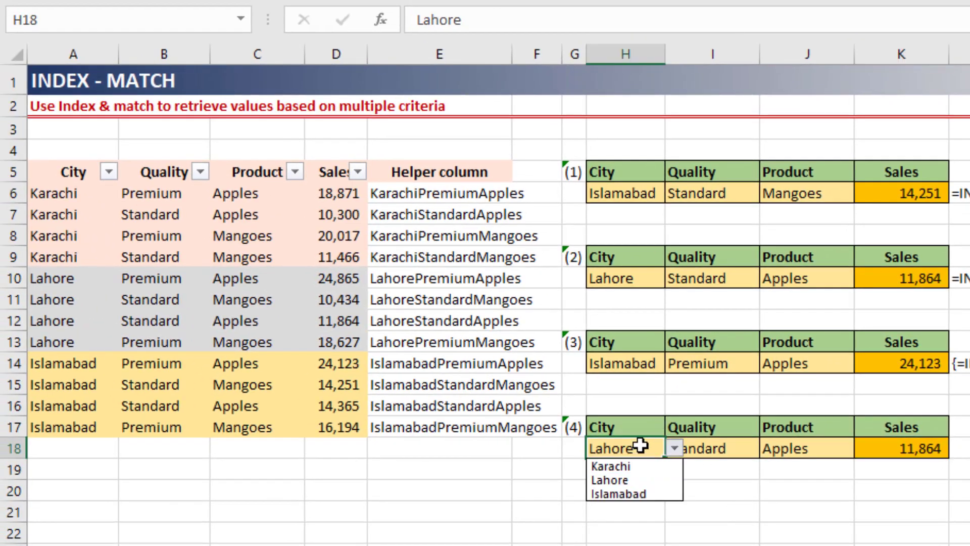
key("Return")
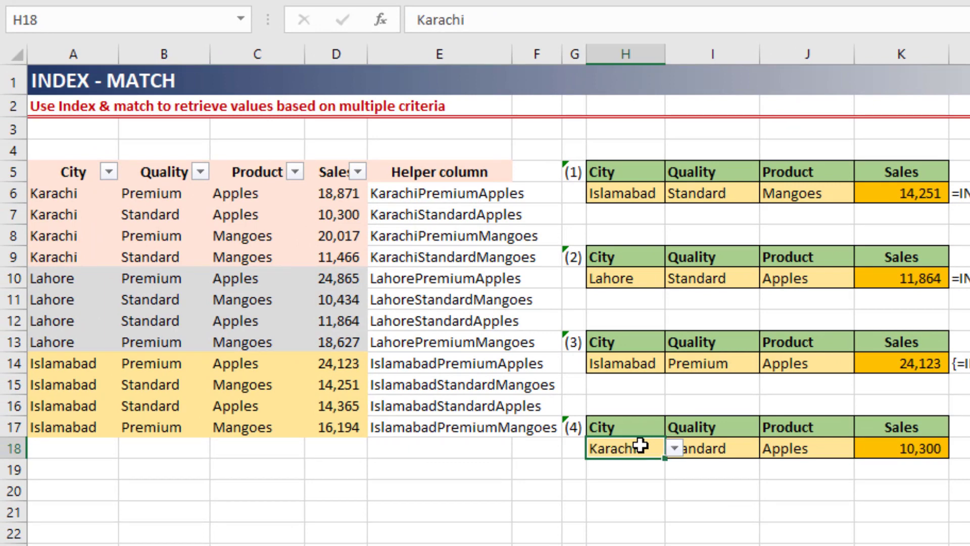
key("alt+Down")
key("Down")
key("Down")
key("Return")
Step: Keep Standard as the quality in I18 and set the product in J18 to Mangoes
key("Right")
key("alt+Down")
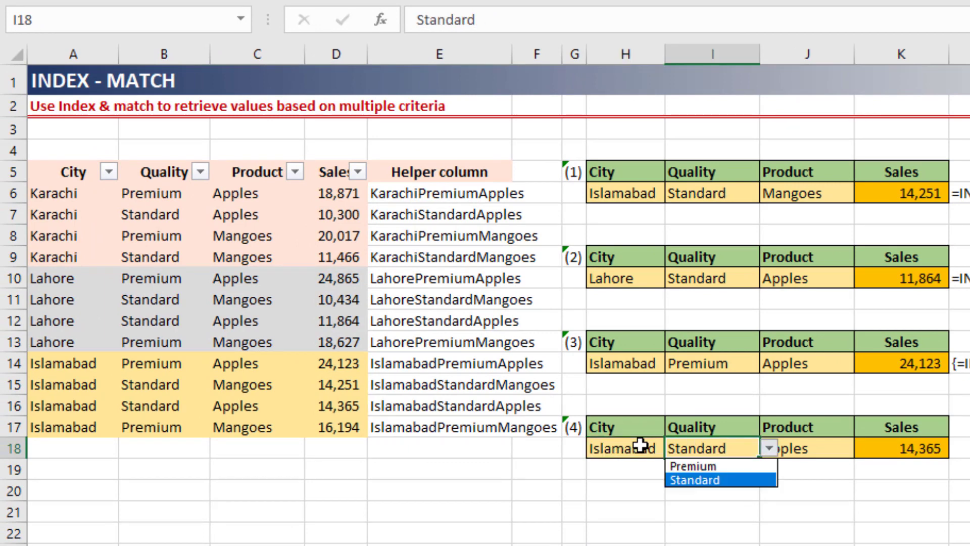
key("Return")
key("Right")
key("alt+Down")
key("Down")
key("Return")
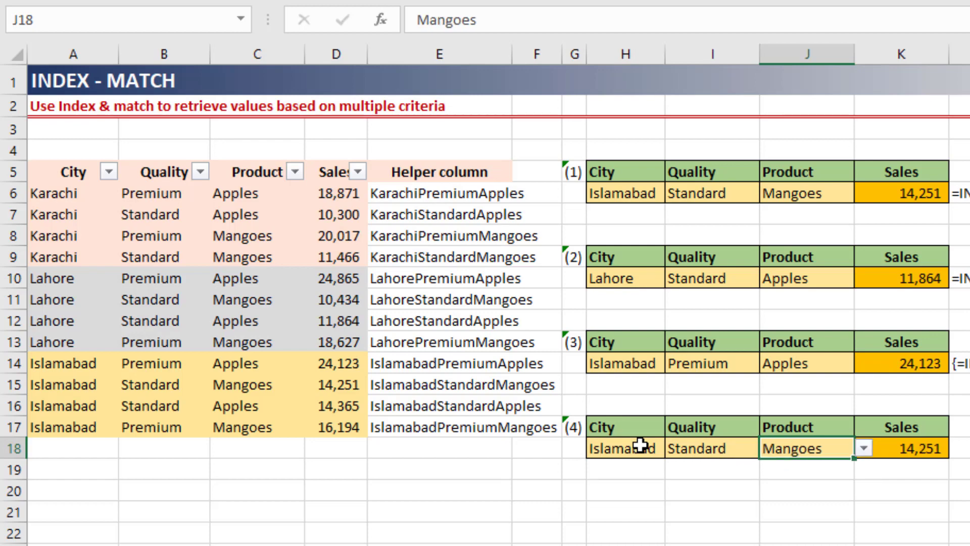
Step: Compare the K18 result with the K6 result for the same city, quality and product
key("Right")
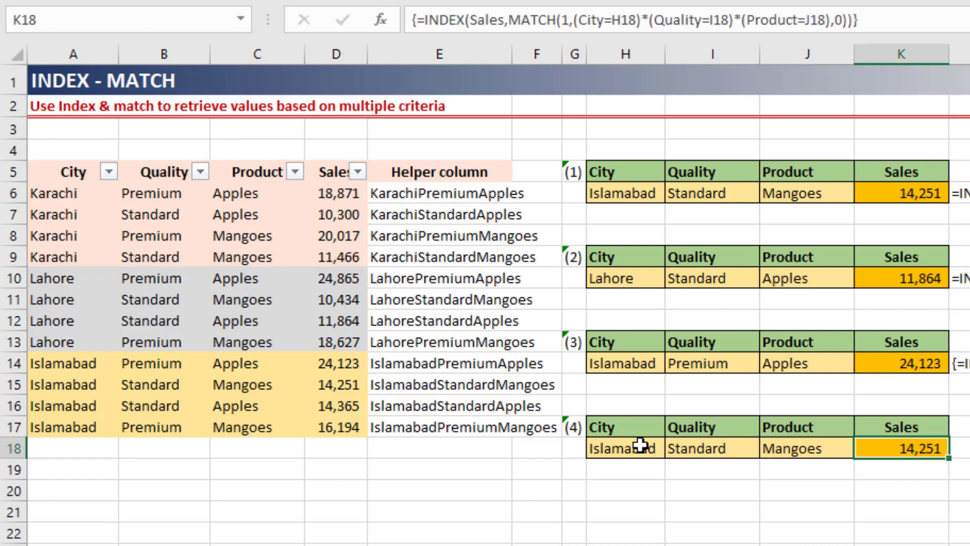
left_click(887, 194)
left_click(901, 443)
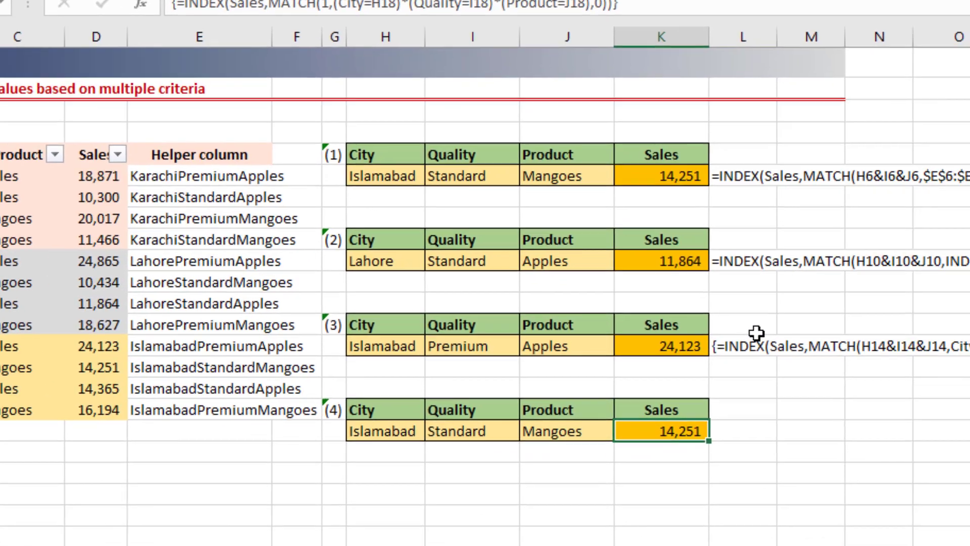
Step: Copy the FORMULATEXT formula from L14 into L18 to display the K18 formula as text
left_click(961, 363)
key("ctrl+c")
key("Down")
key("Down")
key("Down")
key("Down")
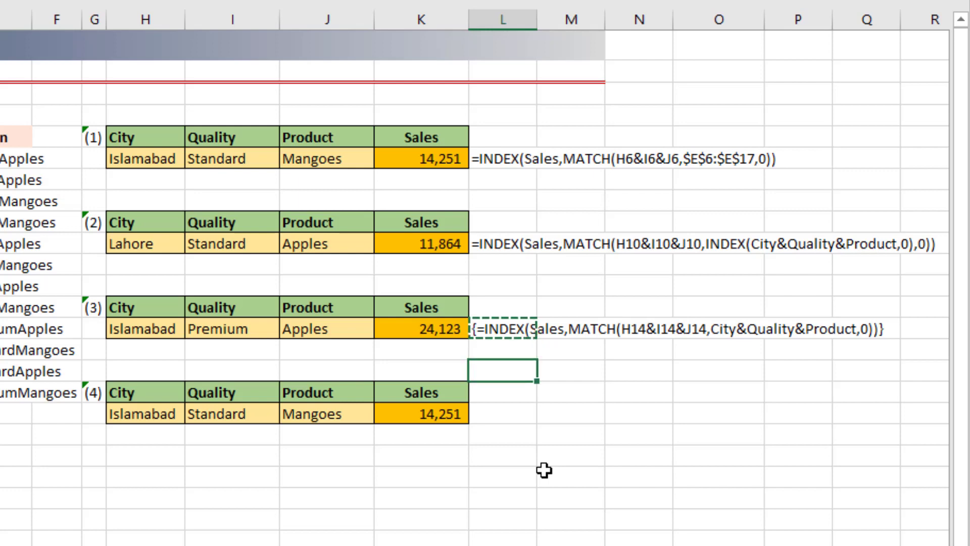
key("ctrl+v")
key("Return")
key("Return")
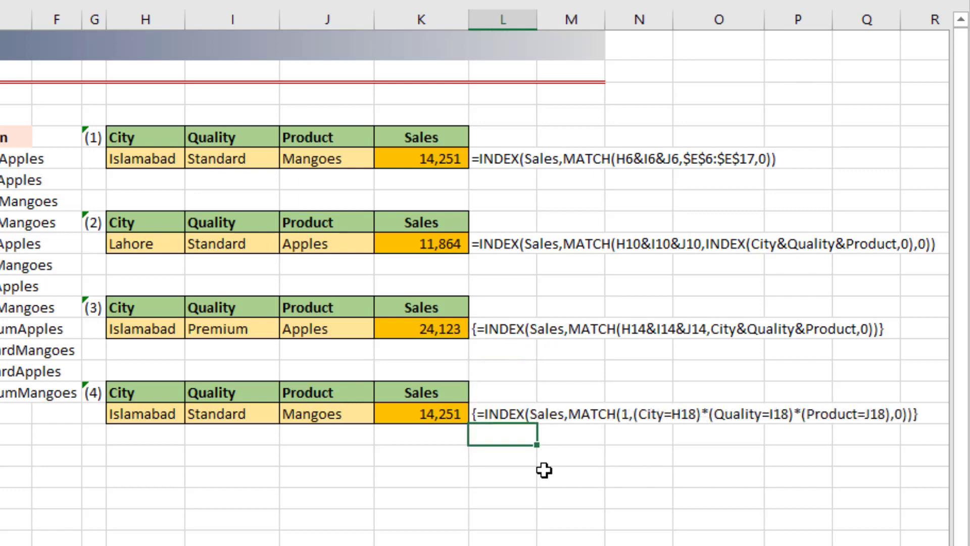